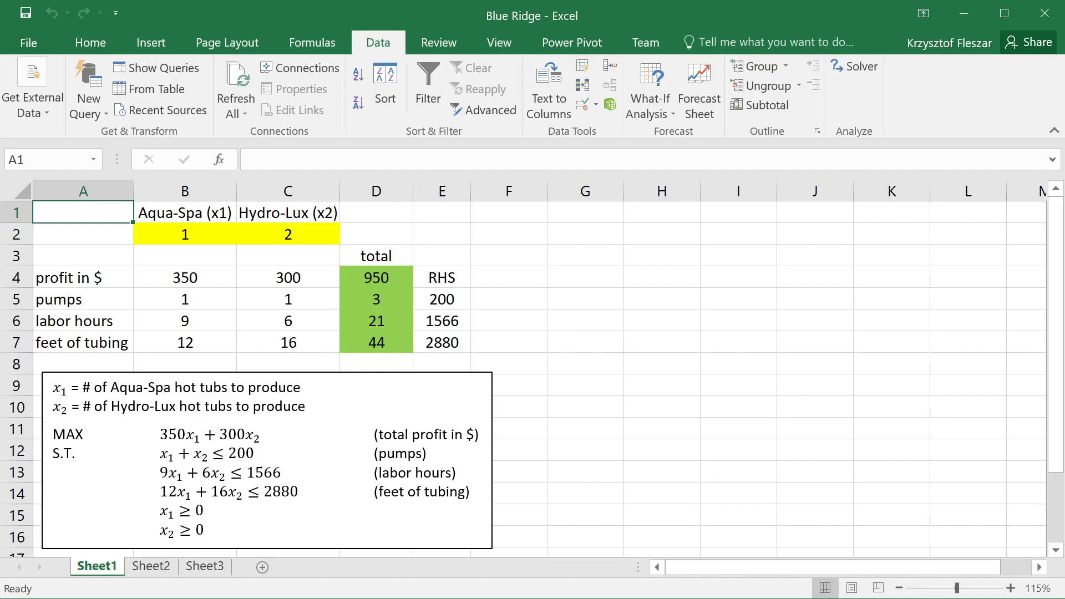
Step: Review the linear programming formulation in the text box: variable definitions, profit objective, resource constraints and non-negativity conditions
{"action": "left_click_drag", "start_coordinate": [53, 387], "coordinate": [299, 534]}
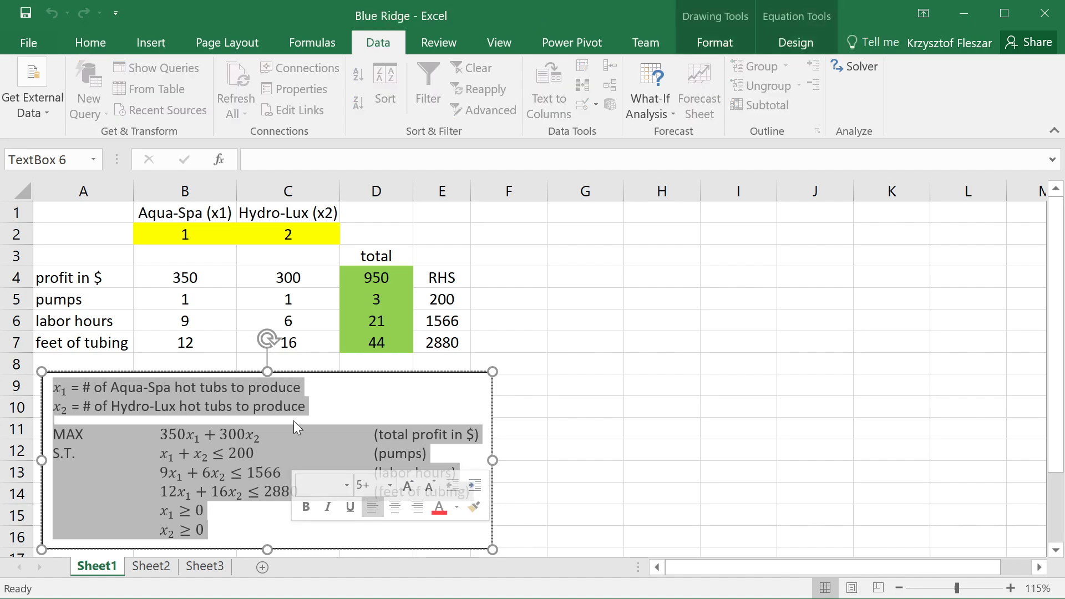
{"action": "left_click", "coordinate": [307, 406]}
{"action": "left_click_drag", "start_coordinate": [306, 406], "coordinate": [53, 387]}
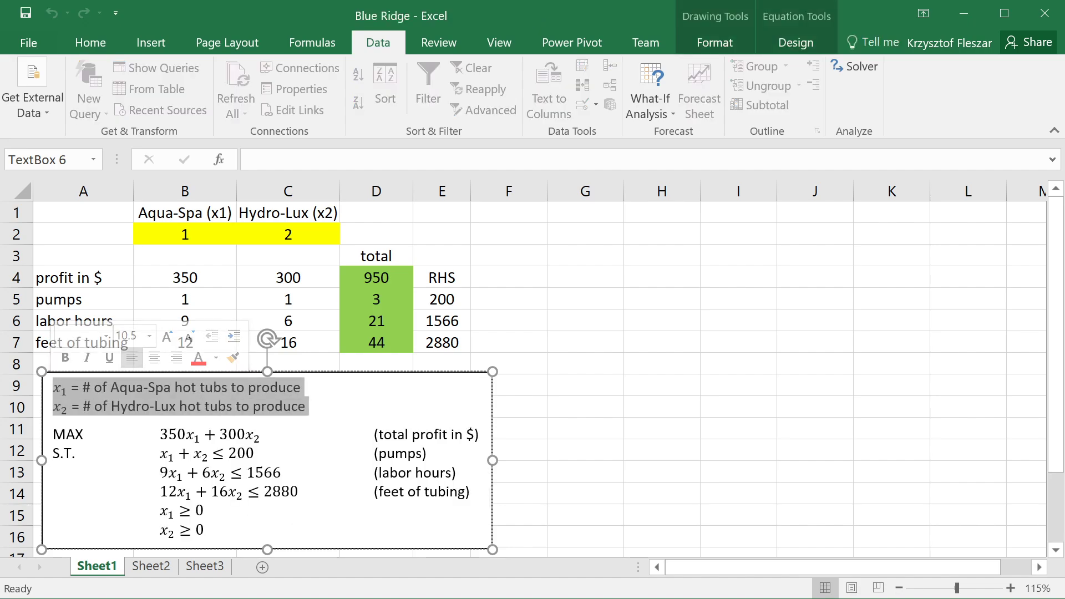
{"action": "left_click", "coordinate": [307, 406]}
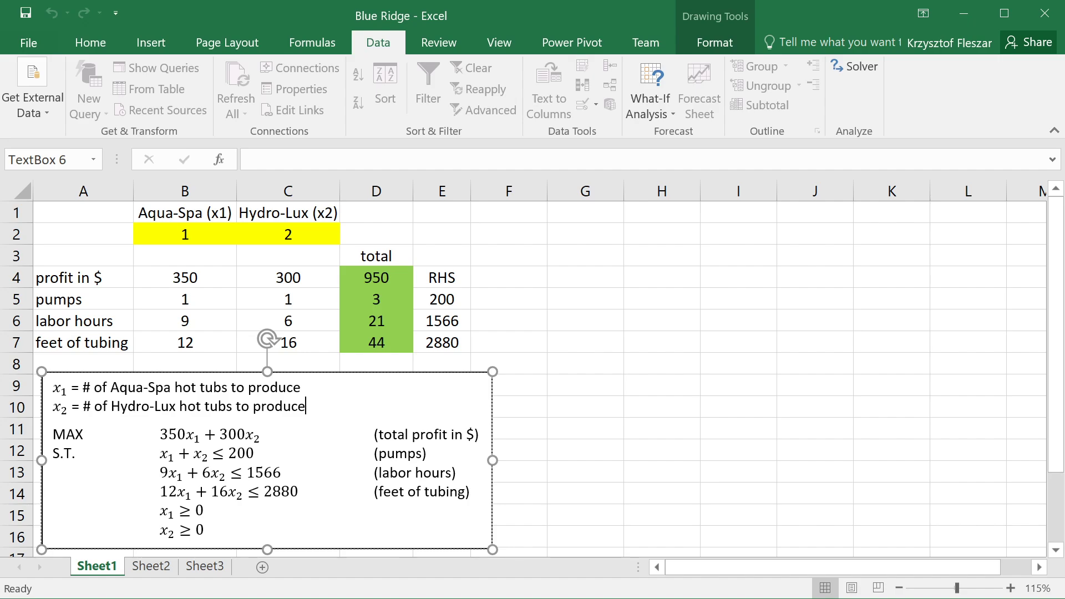
{"action": "left_click_drag", "start_coordinate": [159, 435], "coordinate": [267, 434]}
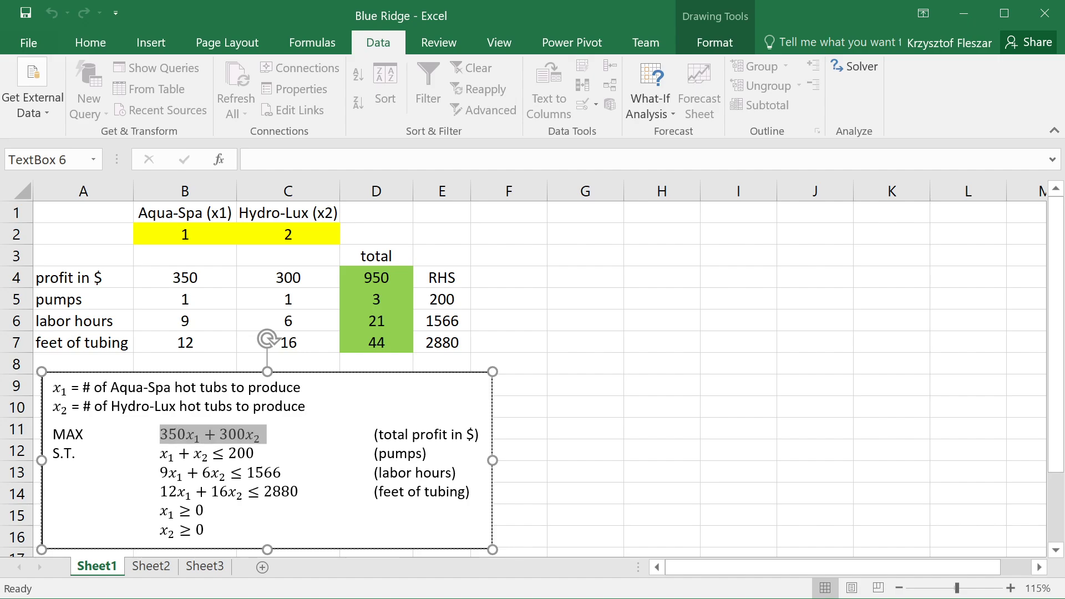
{"action": "left_click", "coordinate": [267, 454]}
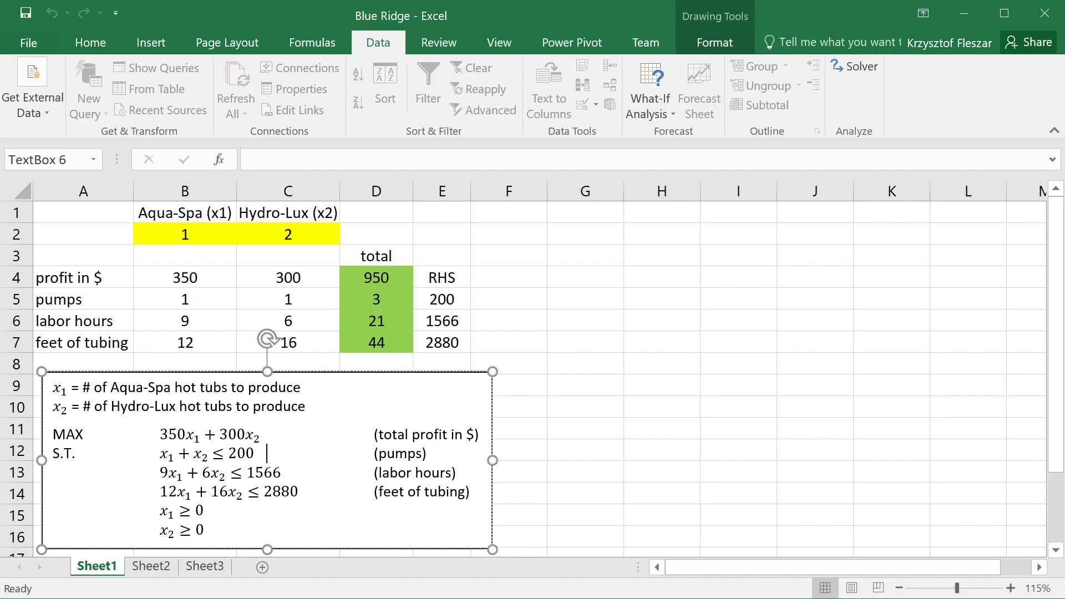
{"action": "left_click_drag", "start_coordinate": [379, 453], "coordinate": [466, 492]}
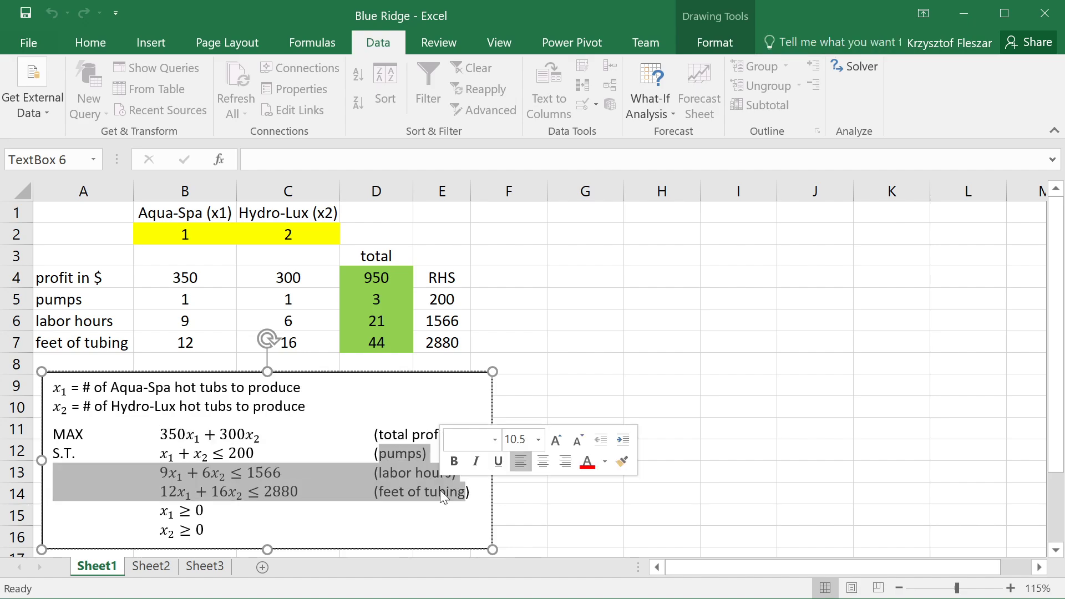
{"action": "left_click_drag", "start_coordinate": [52, 453], "coordinate": [430, 487]}
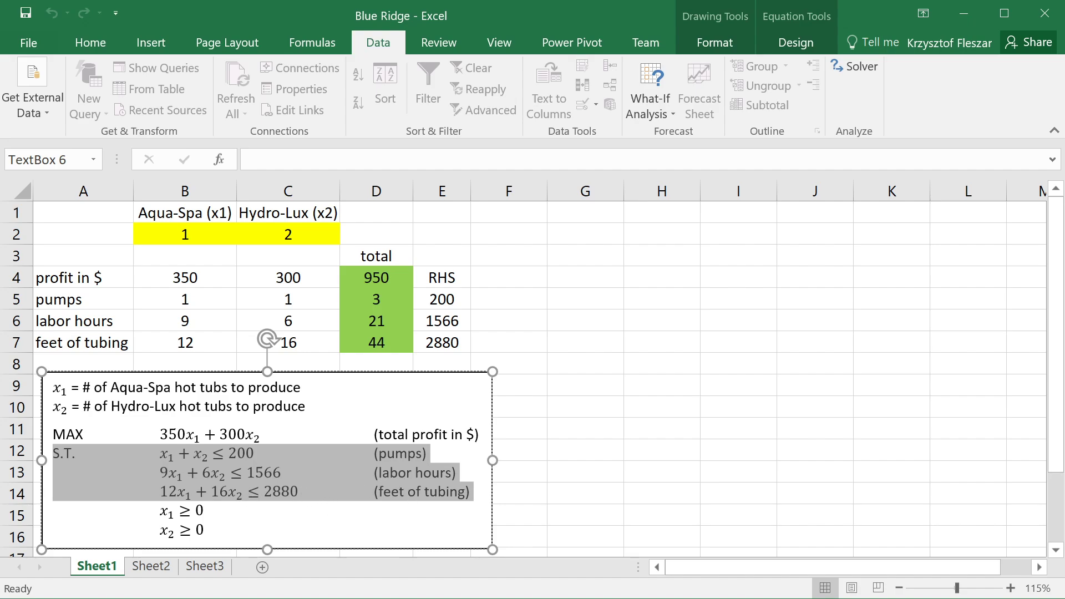
{"action": "left_click", "coordinate": [205, 530]}
{"action": "left_click_drag", "start_coordinate": [205, 530], "coordinate": [150, 511]}
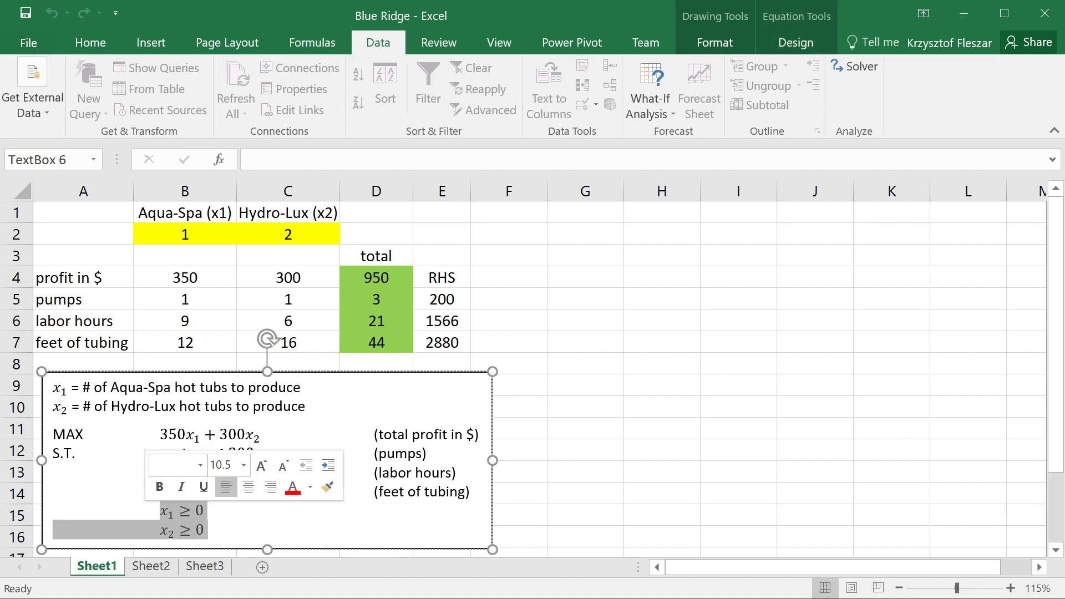
{"action": "left_click", "coordinate": [204, 510]}
{"action": "left_click", "coordinate": [182, 258]}
{"action": "left_click", "coordinate": [83, 214]}
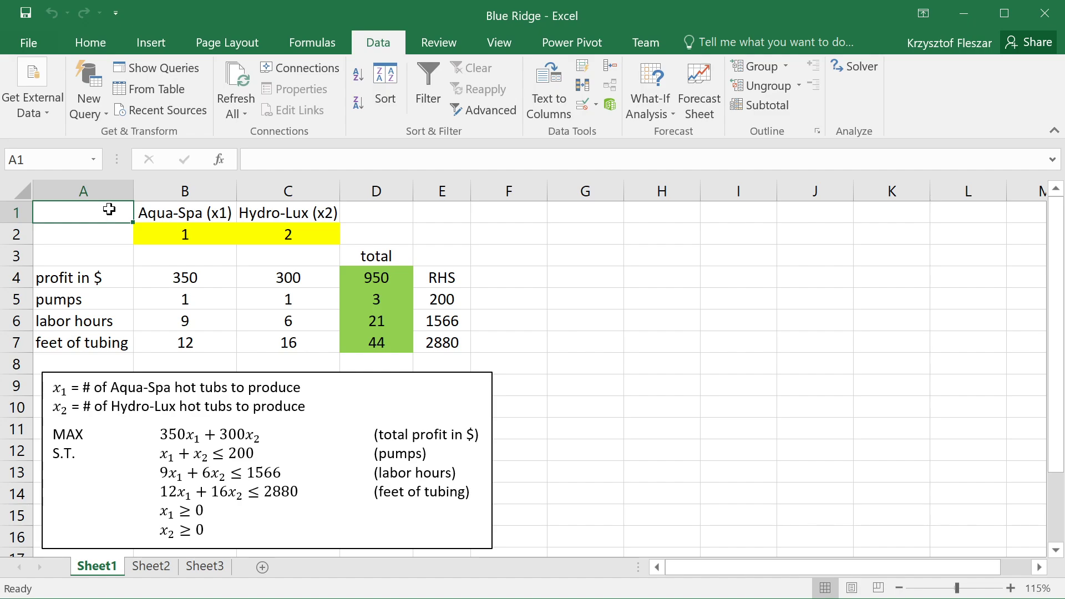
Step: Inspect the decision variable cells B2:C2 and the SUMPRODUCT formulas in the total cells D4:D7
{"action": "left_click", "coordinate": [182, 236]}
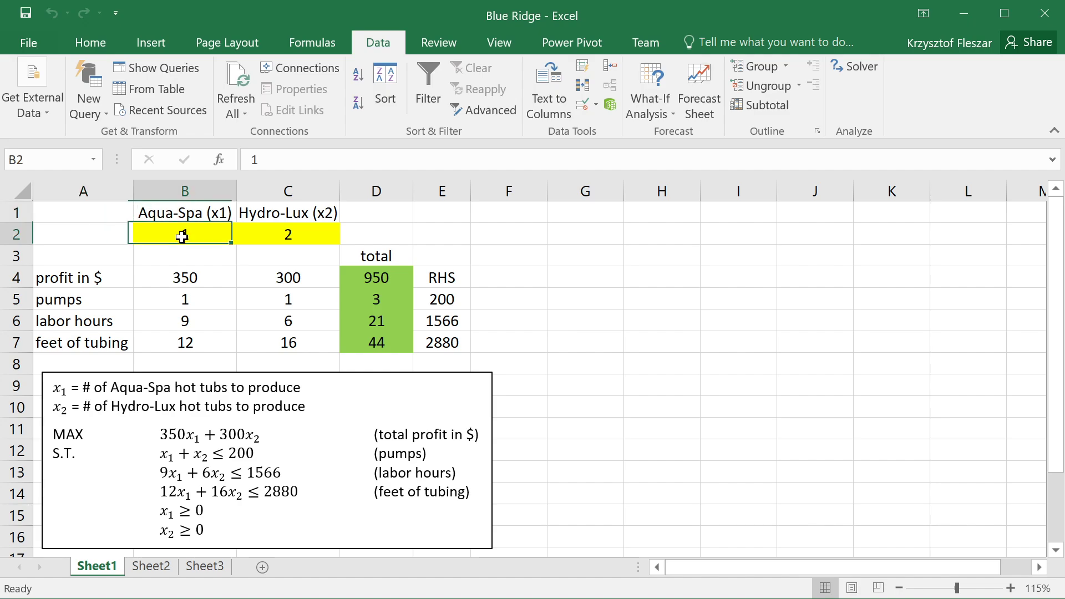
{"action": "left_click", "coordinate": [309, 239]}
{"action": "left_click", "coordinate": [200, 238]}
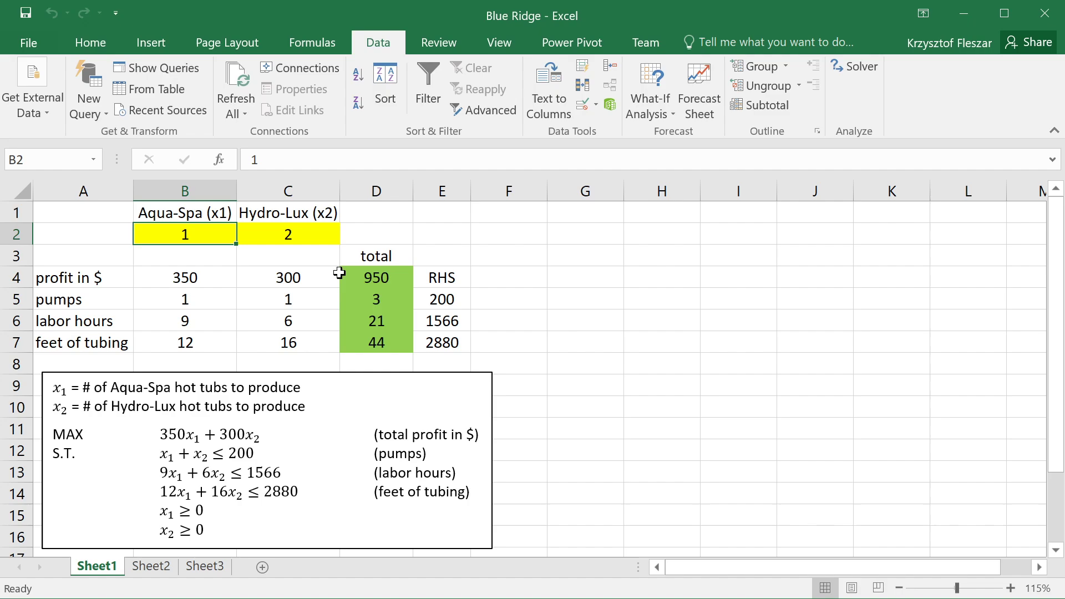
{"action": "left_click", "coordinate": [404, 278]}
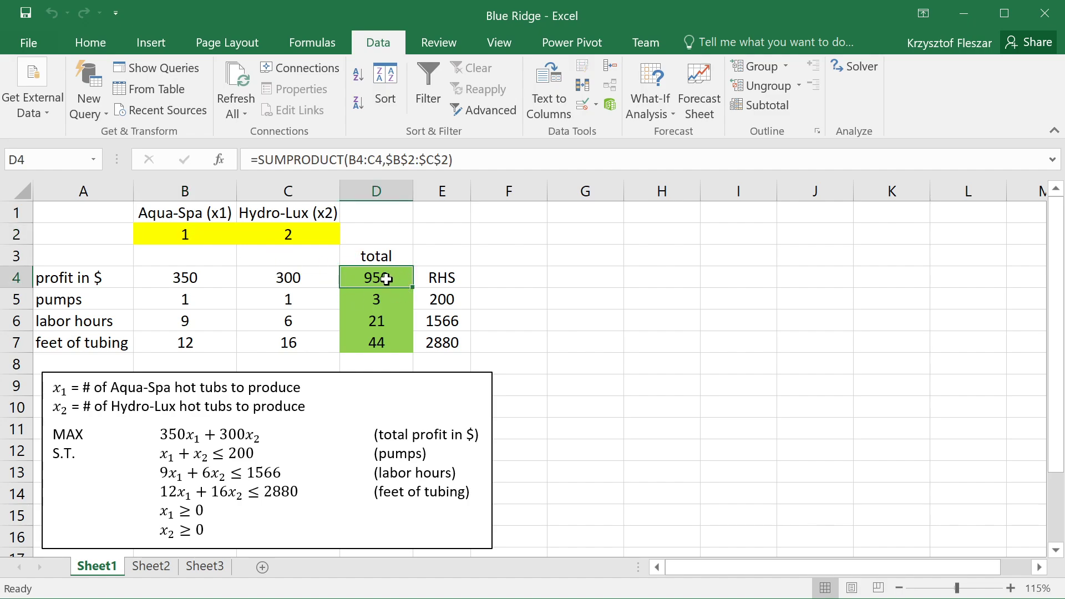
{"action": "key", "text": "F2"}
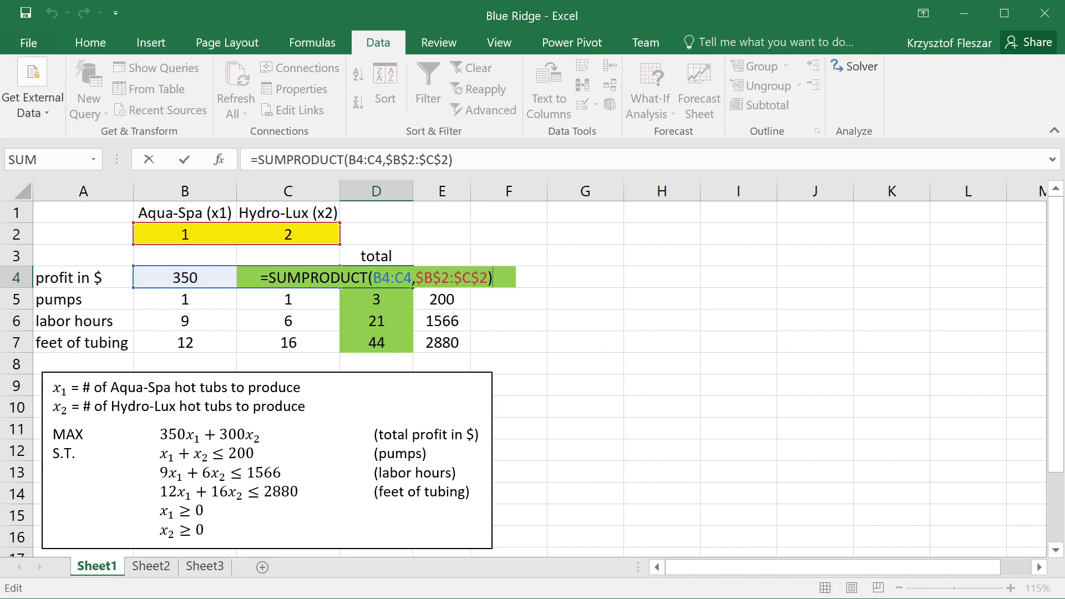
{"action": "key", "text": "Escape"}
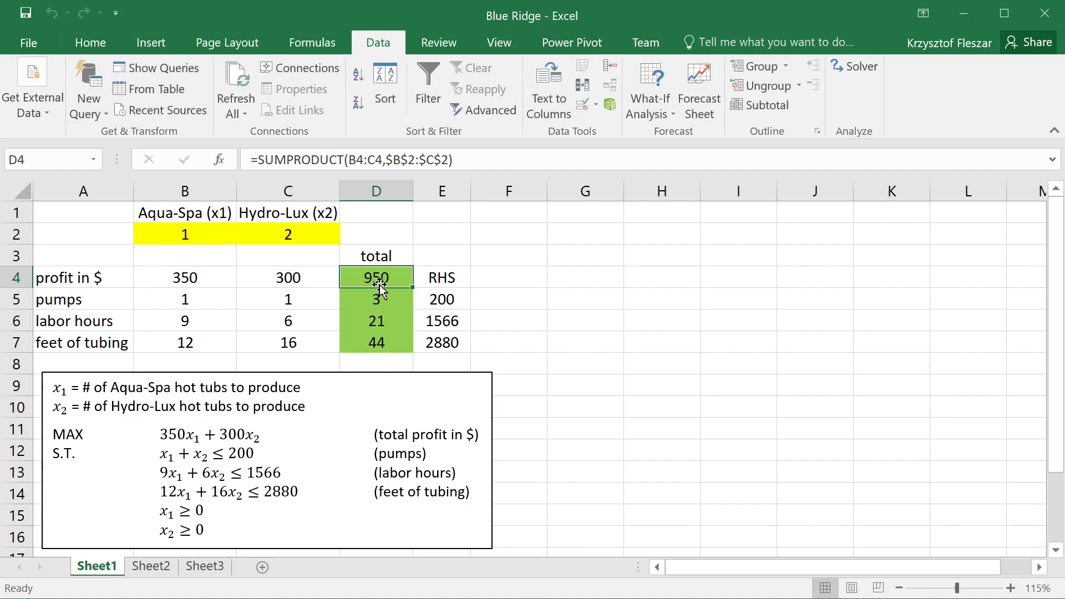
{"action": "left_click", "coordinate": [386, 302]}
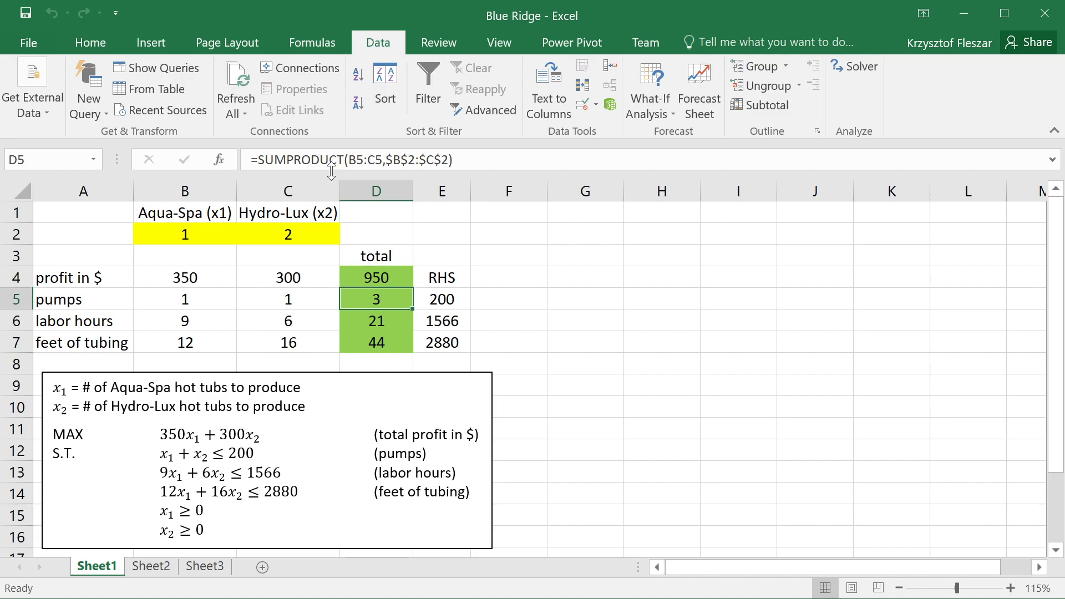
{"action": "left_click", "coordinate": [254, 160]}
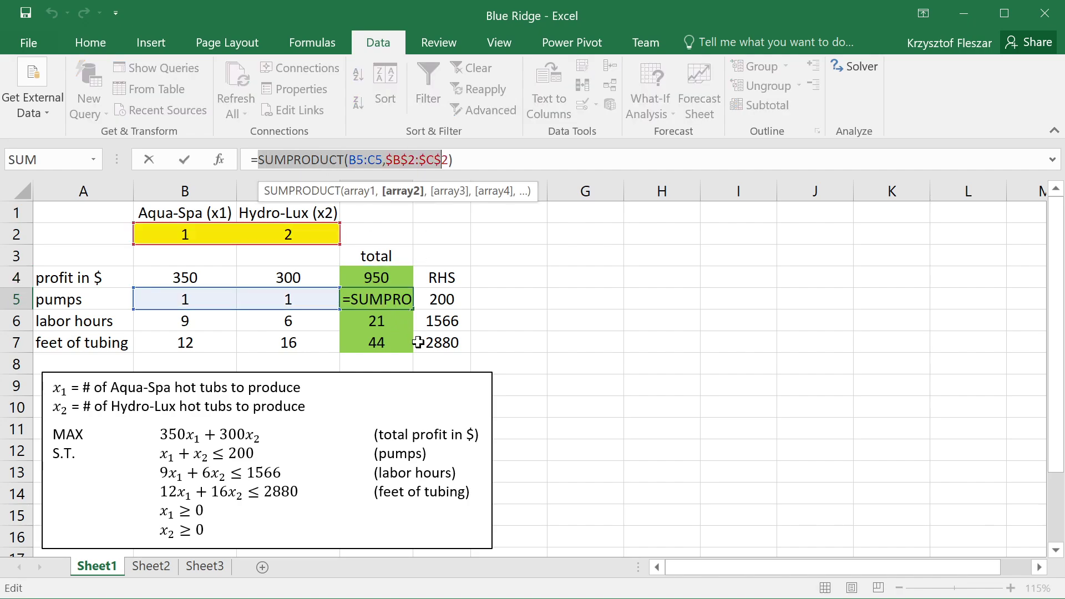
{"action": "key", "text": "Escape"}
{"action": "key", "text": "Down"}
{"action": "key", "text": "Up"}
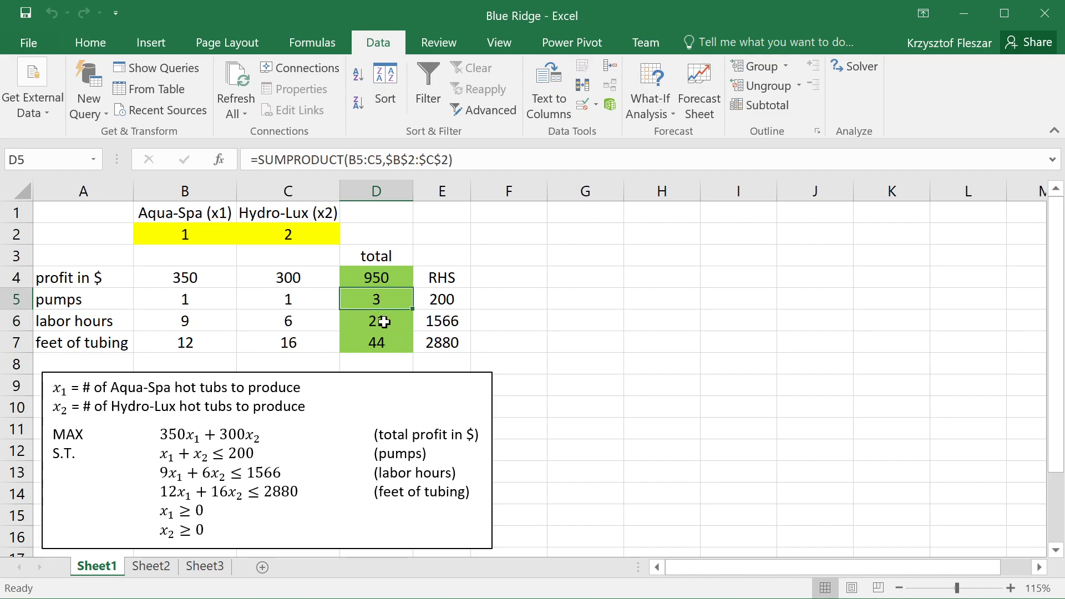
{"action": "key", "text": "Down"}
{"action": "key", "text": "Down"}
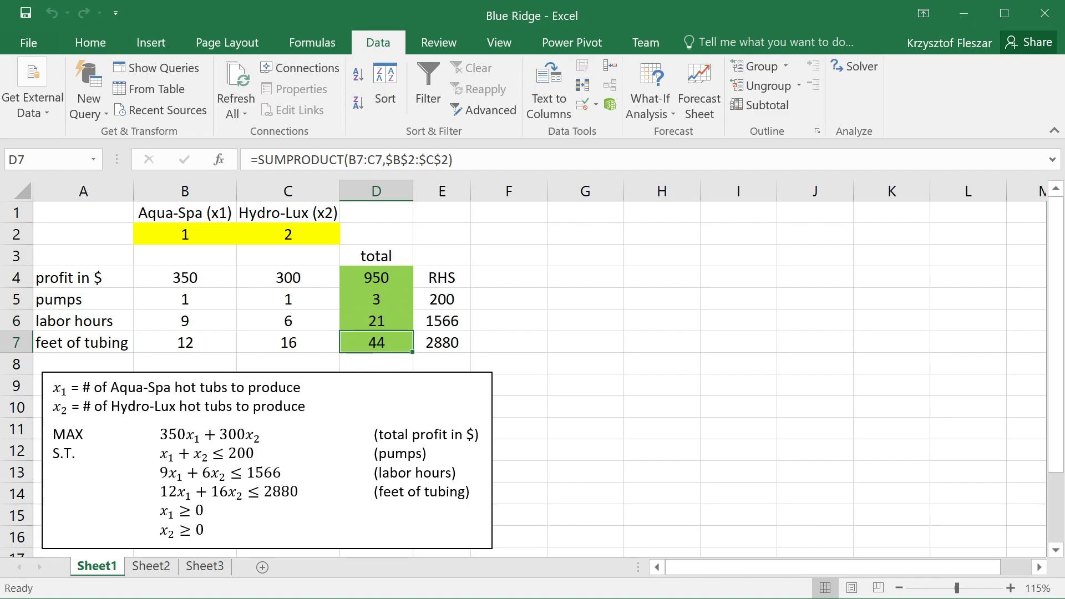
{"action": "left_click_drag", "start_coordinate": [185, 232], "coordinate": [280, 231]}
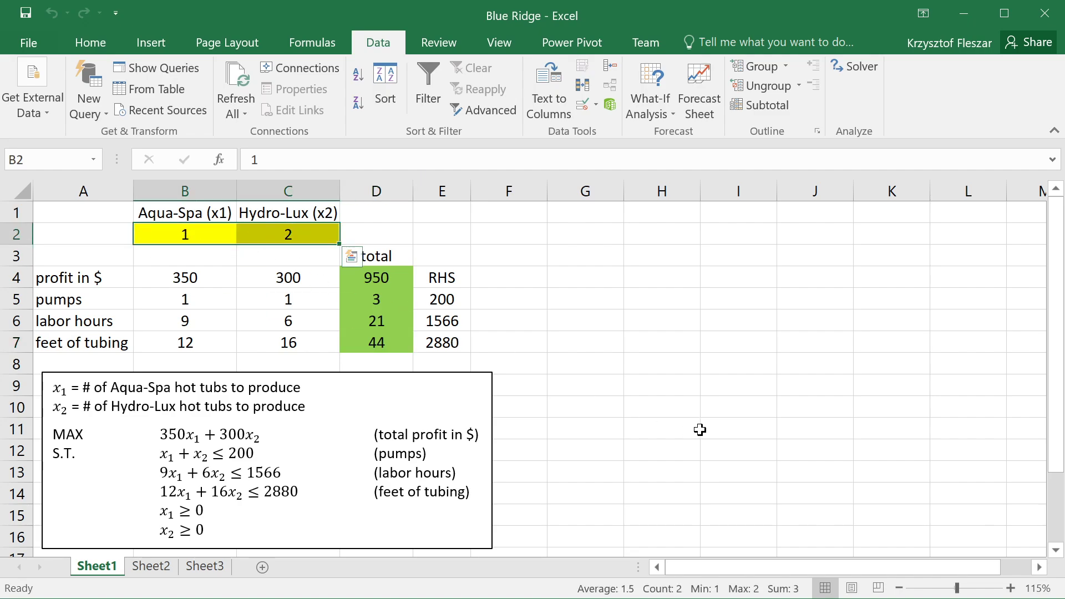
{"action": "left_click", "coordinate": [388, 220]}
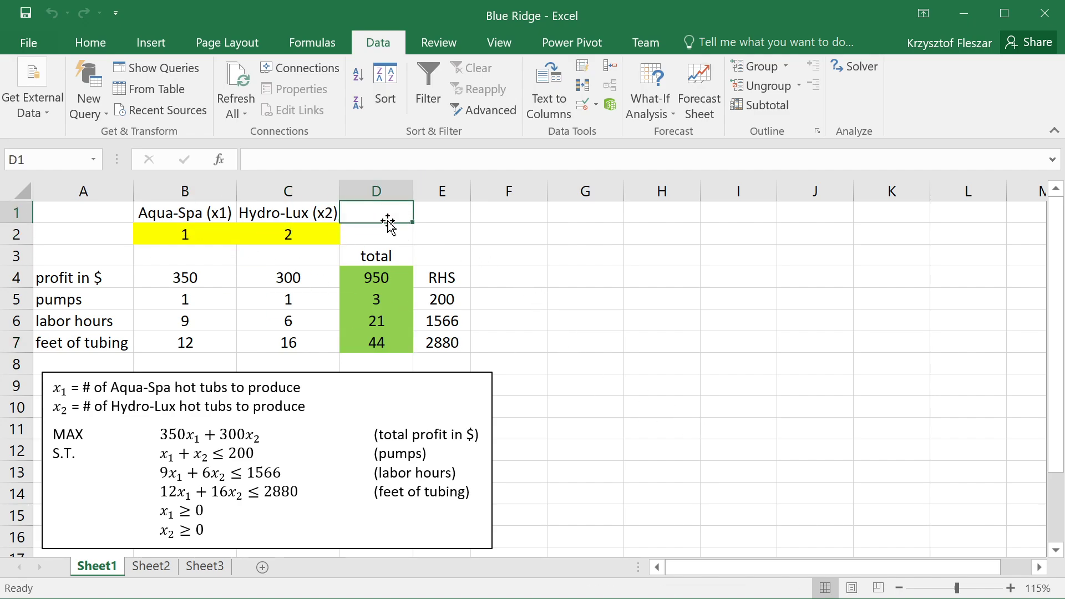
{"action": "left_click", "coordinate": [455, 219]}
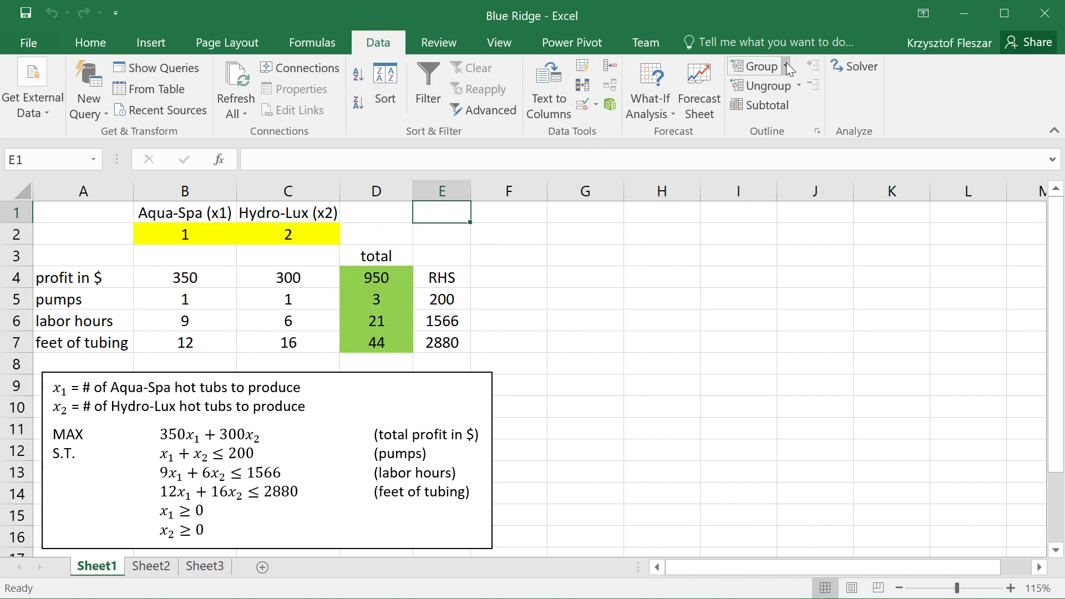
Step: Open Solver and check the Max objective $D$4, the changing cells $B$2:$C$2 and the constraint $D$5:$D$7 <= $E$5:$E$7
{"action": "left_click", "coordinate": [858, 68]}
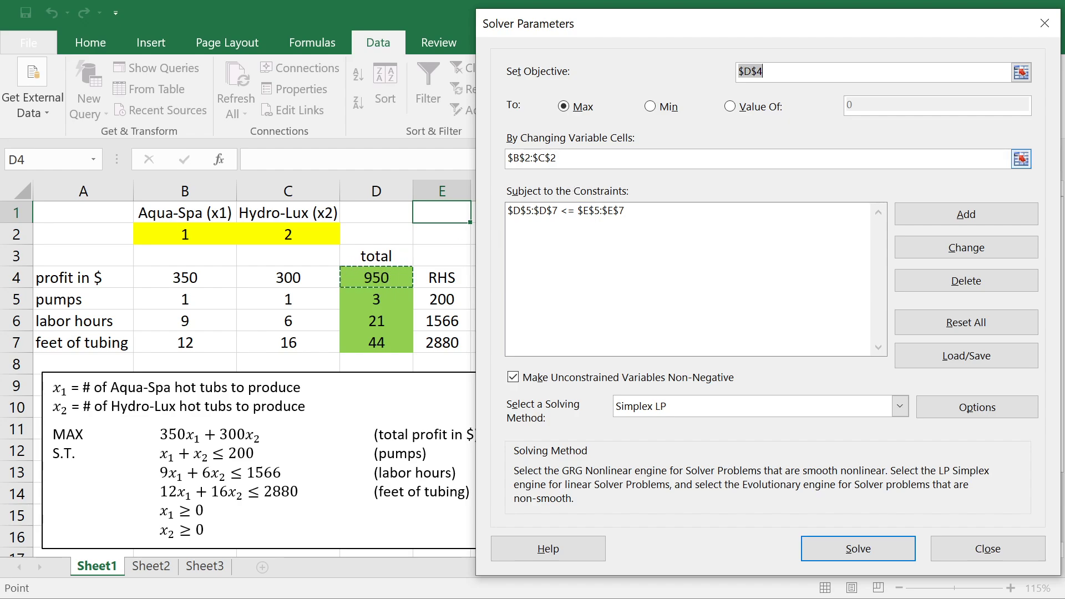
{"action": "left_click", "coordinate": [566, 107]}
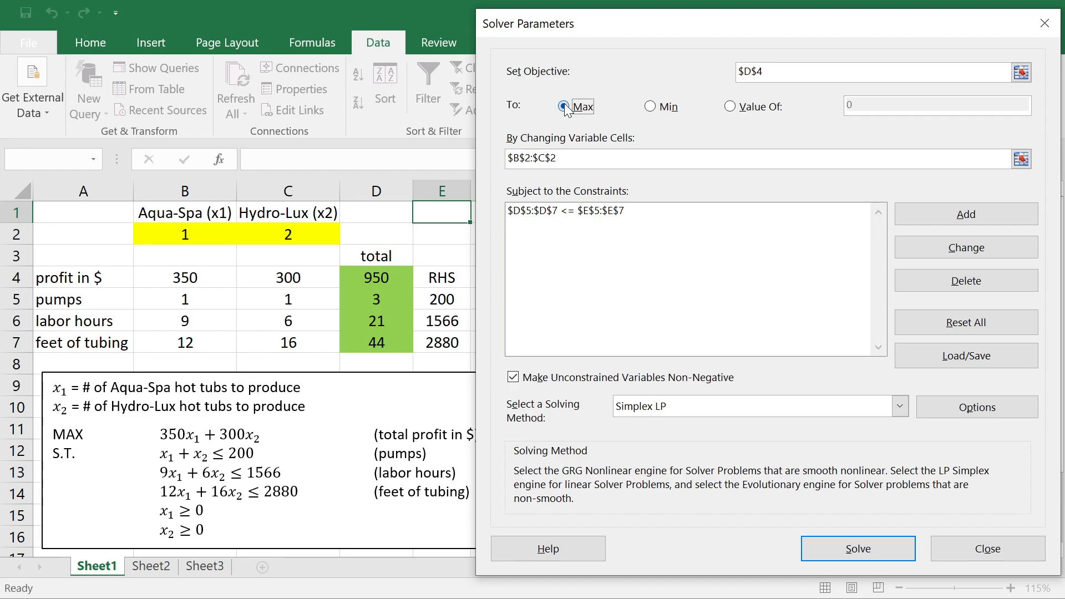
{"action": "key", "text": "Tab"}
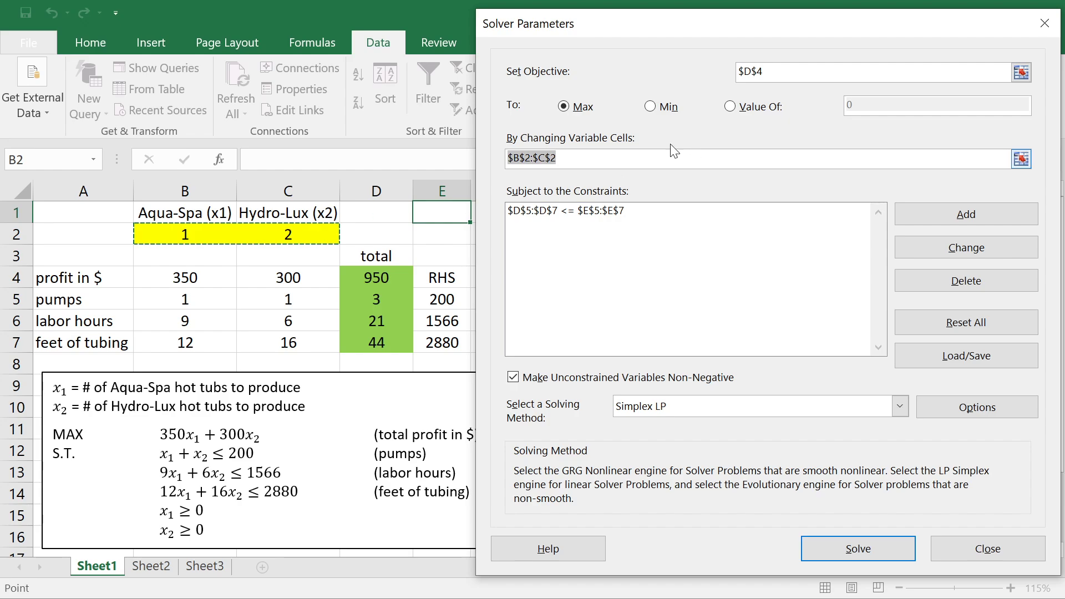
{"action": "left_click", "coordinate": [534, 212]}
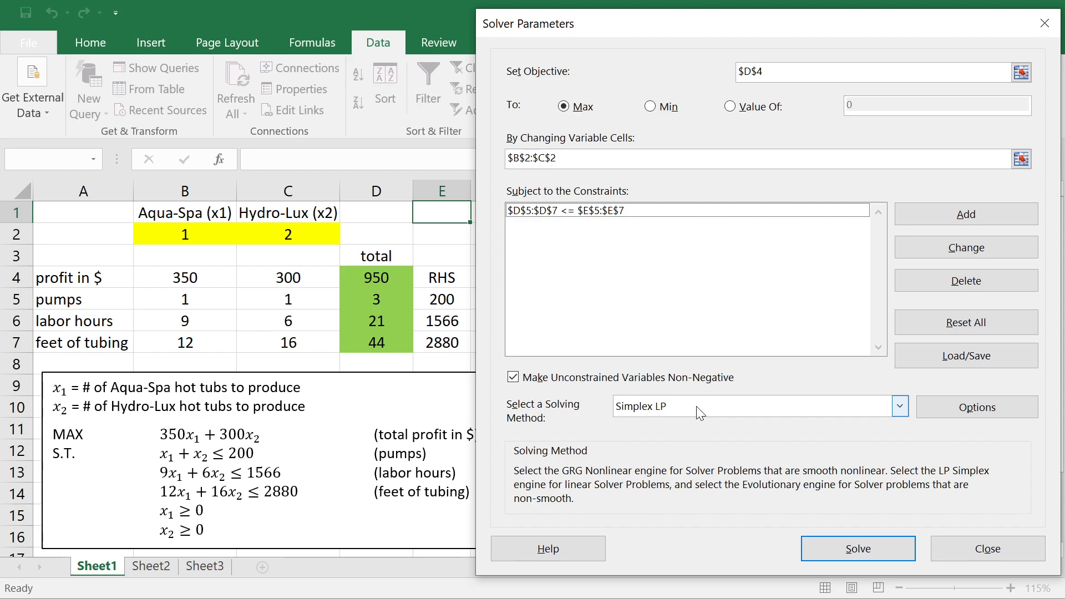
Step: Try GRG Nonlinear as the solving method, and switch back to Simplex LP
{"action": "left_click", "coordinate": [655, 411]}
{"action": "left_click", "coordinate": [654, 411]}
{"action": "left_click", "coordinate": [653, 411]}
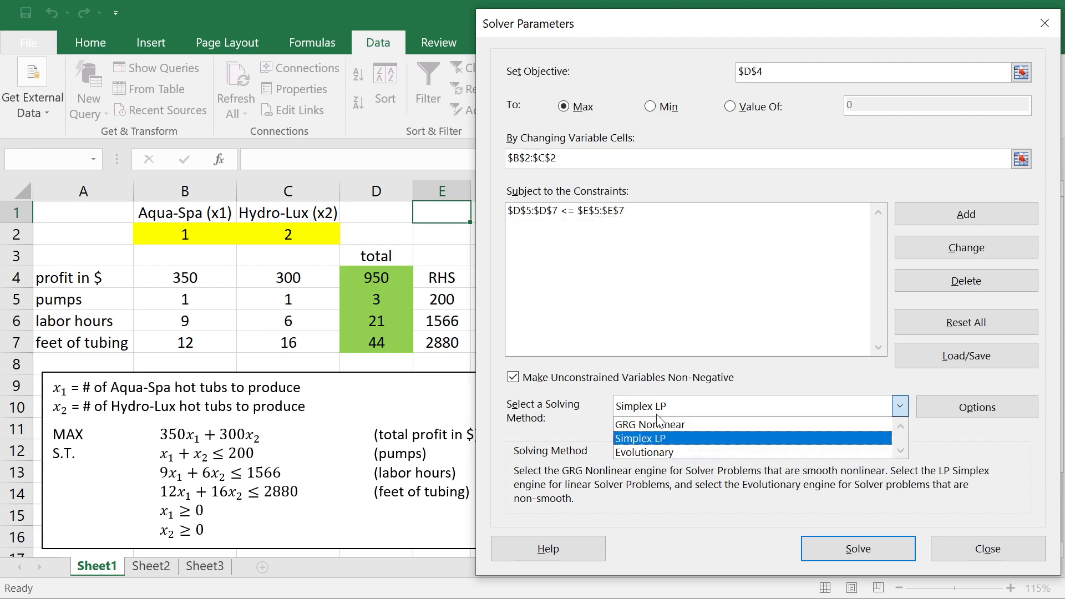
{"action": "left_click", "coordinate": [653, 424]}
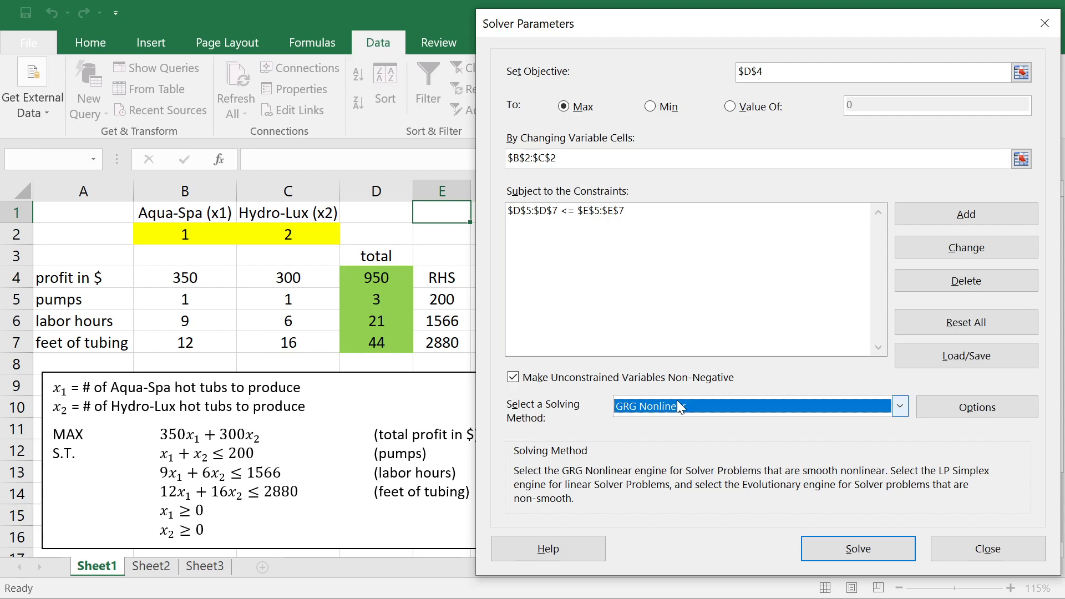
{"action": "left_click", "coordinate": [648, 403]}
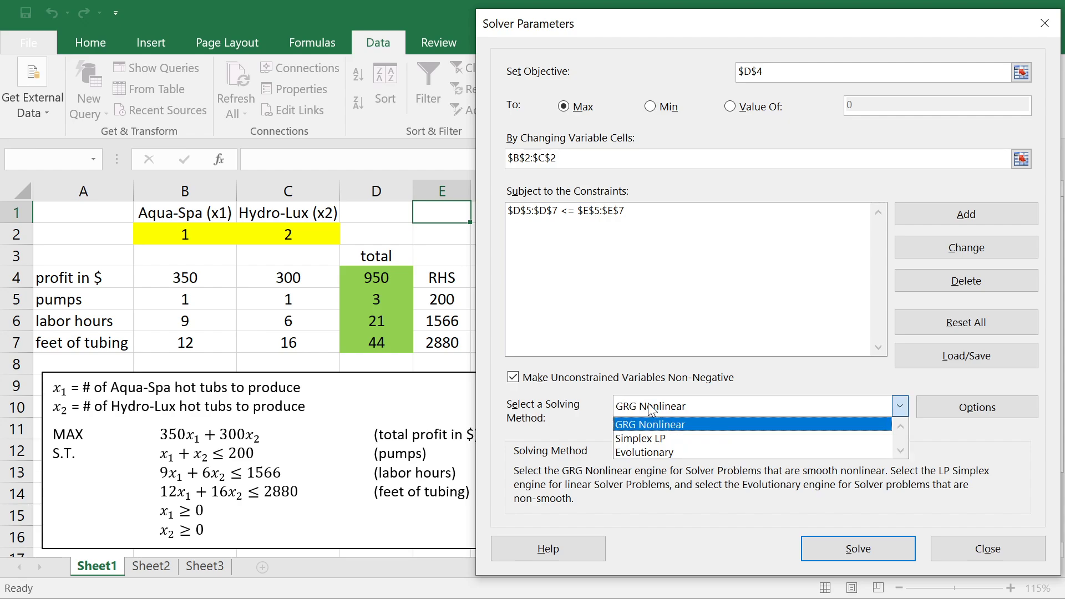
{"action": "left_click", "coordinate": [654, 434]}
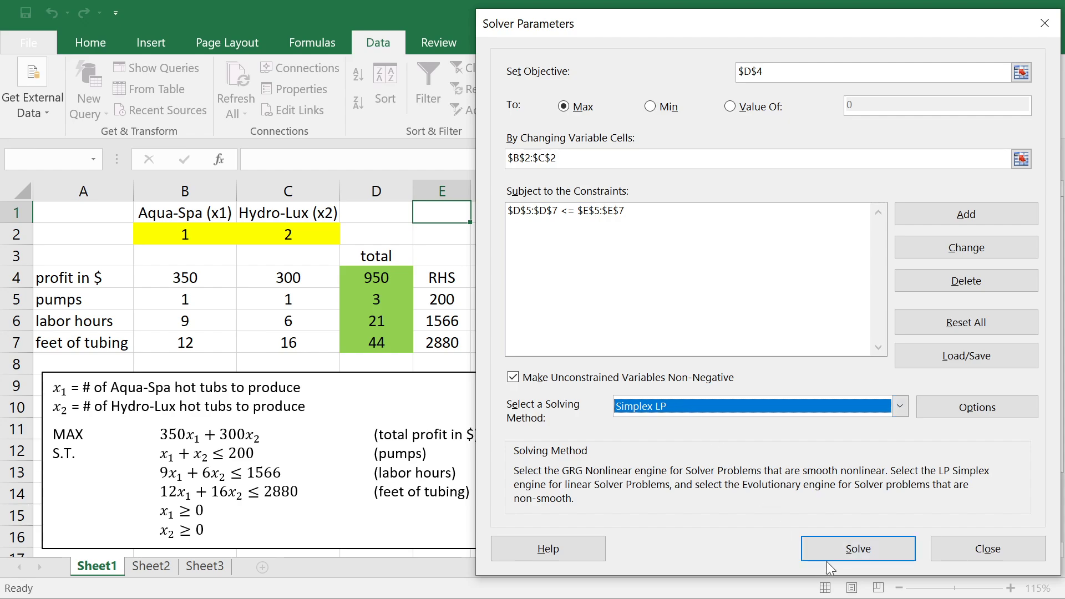
Step: Solve the model, keeping the Solver solution with Answer and Sensitivity reports, and open the sensitivity report sheet
{"action": "left_click", "coordinate": [849, 556]}
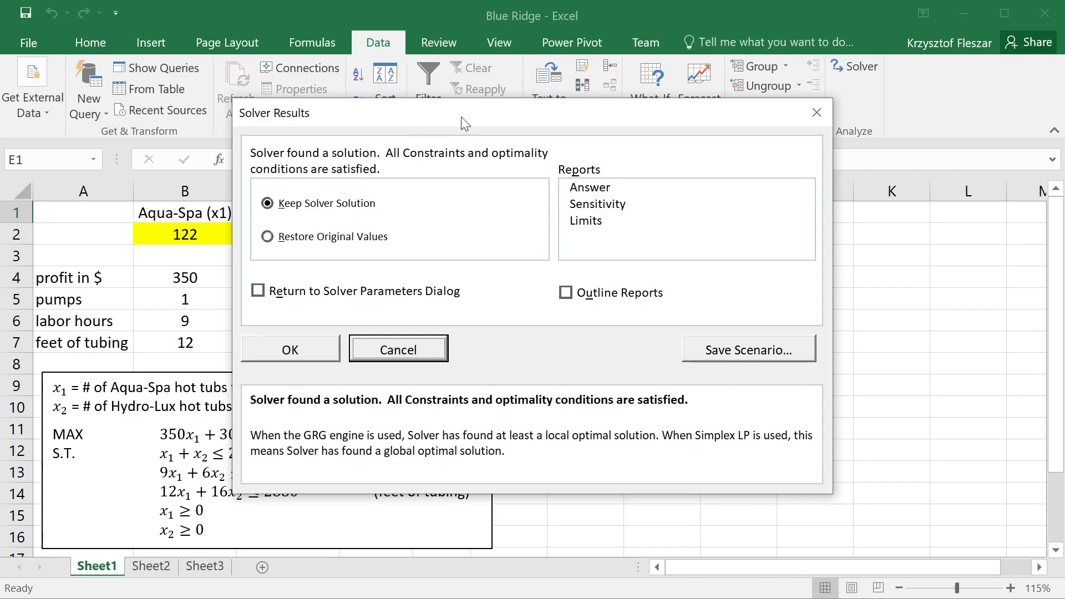
{"action": "left_click_drag", "start_coordinate": [457, 119], "coordinate": [592, 147]}
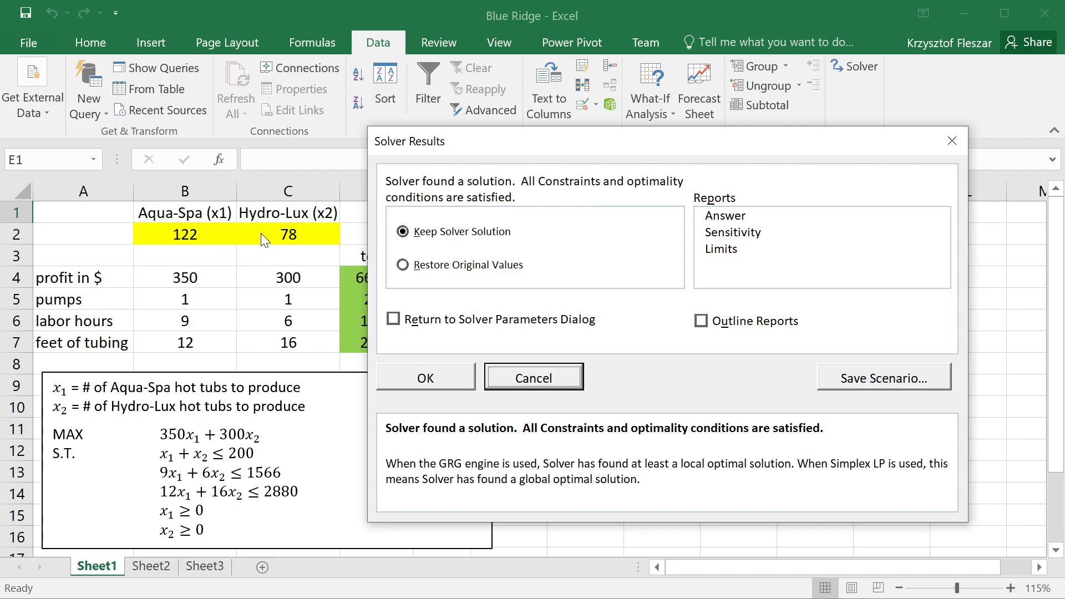
{"action": "left_click", "coordinate": [737, 233]}
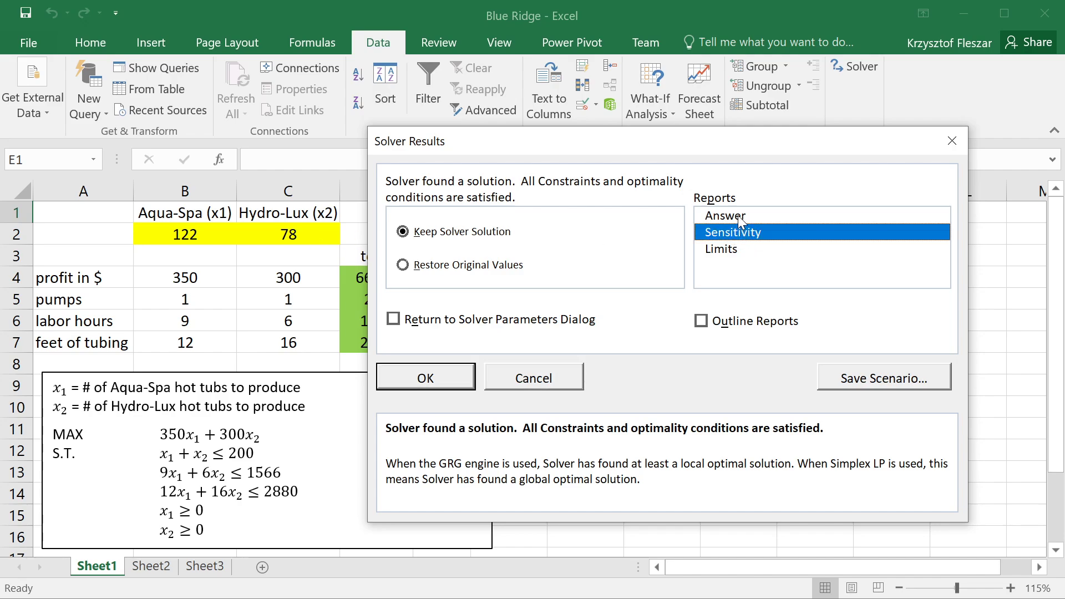
{"action": "left_click", "coordinate": [738, 216]}
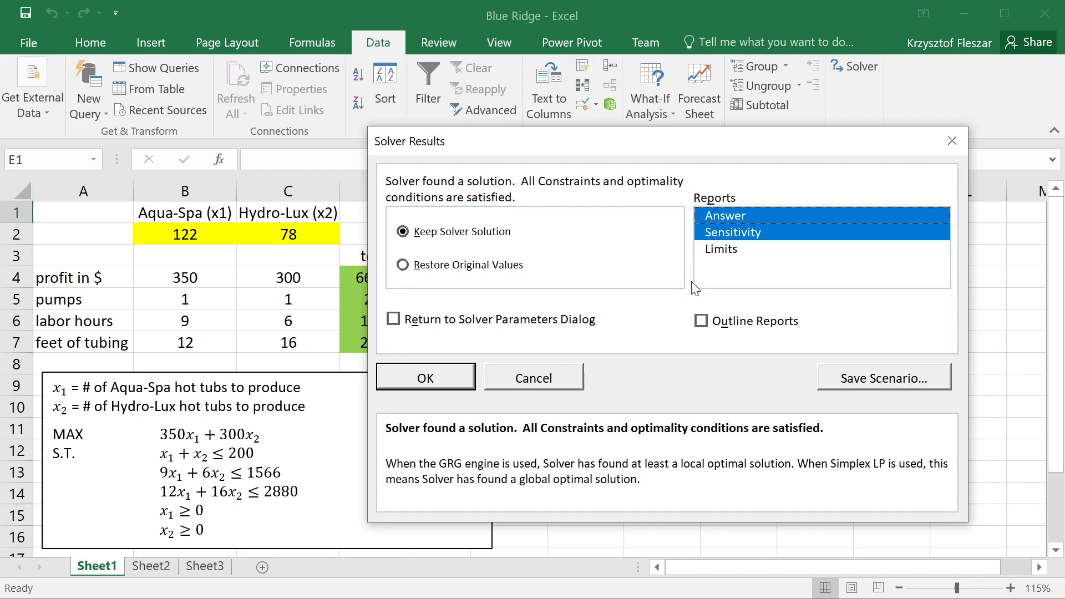
{"action": "left_click", "coordinate": [425, 379]}
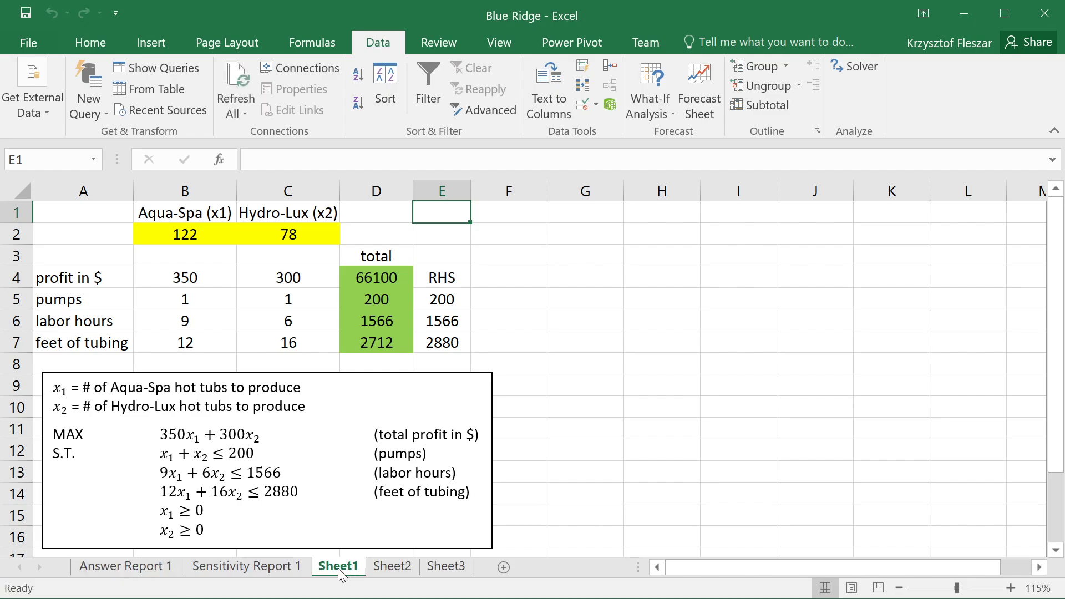
{"action": "left_click", "coordinate": [256, 566]}
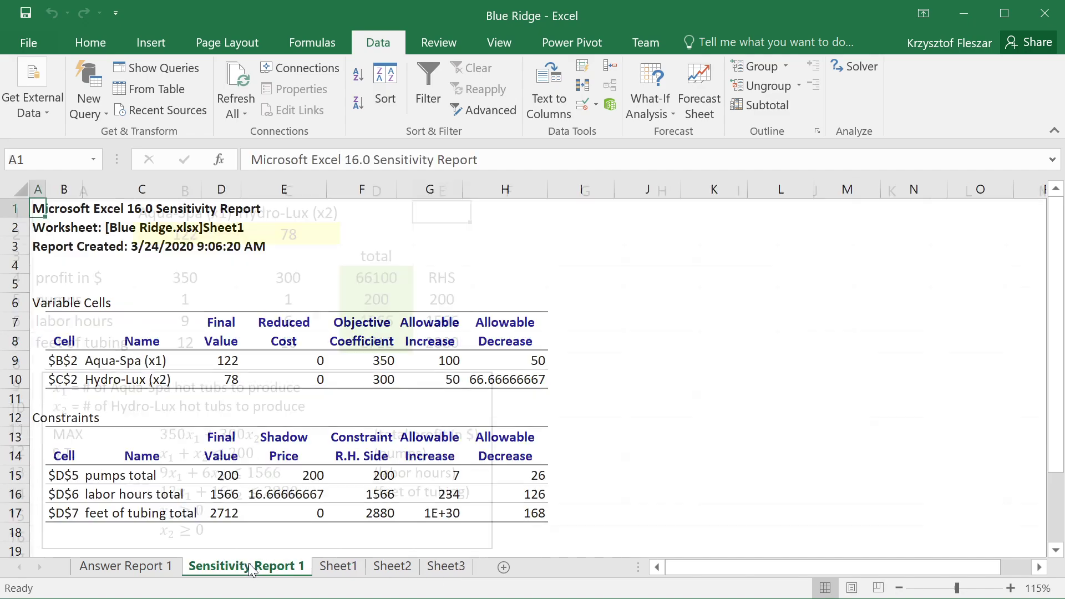
Step: Open the Answer Report 1 sheet and review its Solver Engine and Solver Options sections
{"action": "left_click", "coordinate": [141, 567]}
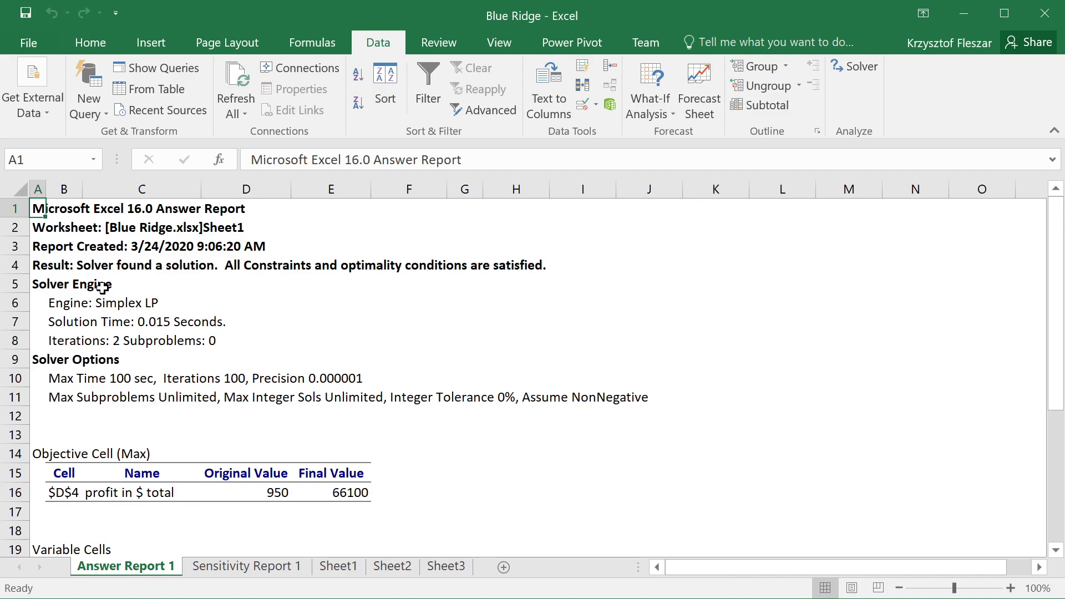
{"action": "scroll", "coordinate": [211, 371], "scroll_direction": "down", "scroll_amount": 3}
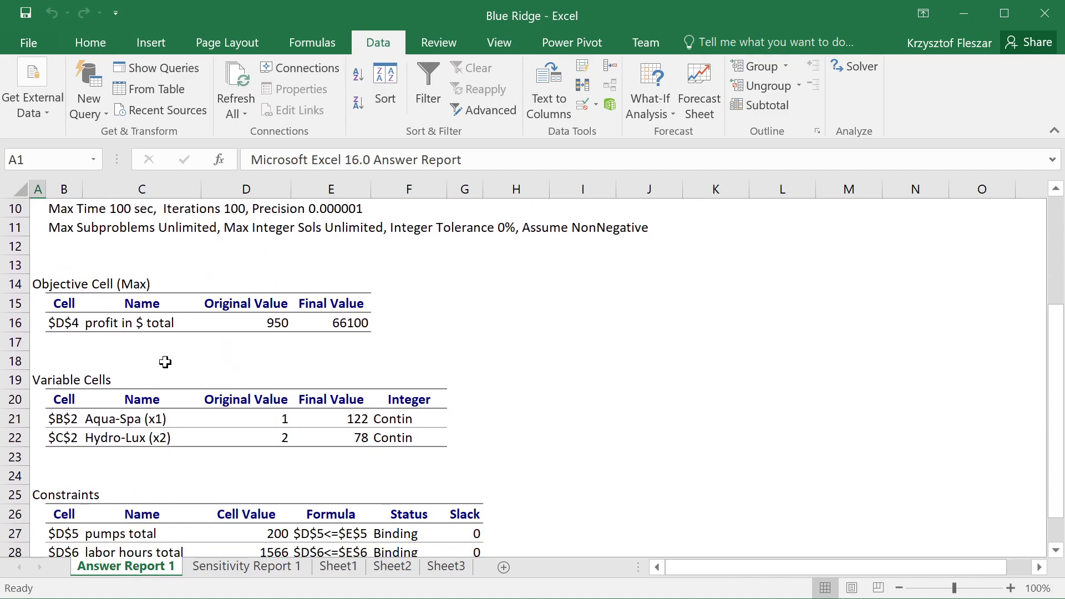
{"action": "scroll", "coordinate": [165, 363], "scroll_direction": "up", "scroll_amount": 2}
{"action": "left_click_drag", "start_coordinate": [50, 225], "coordinate": [287, 371]}
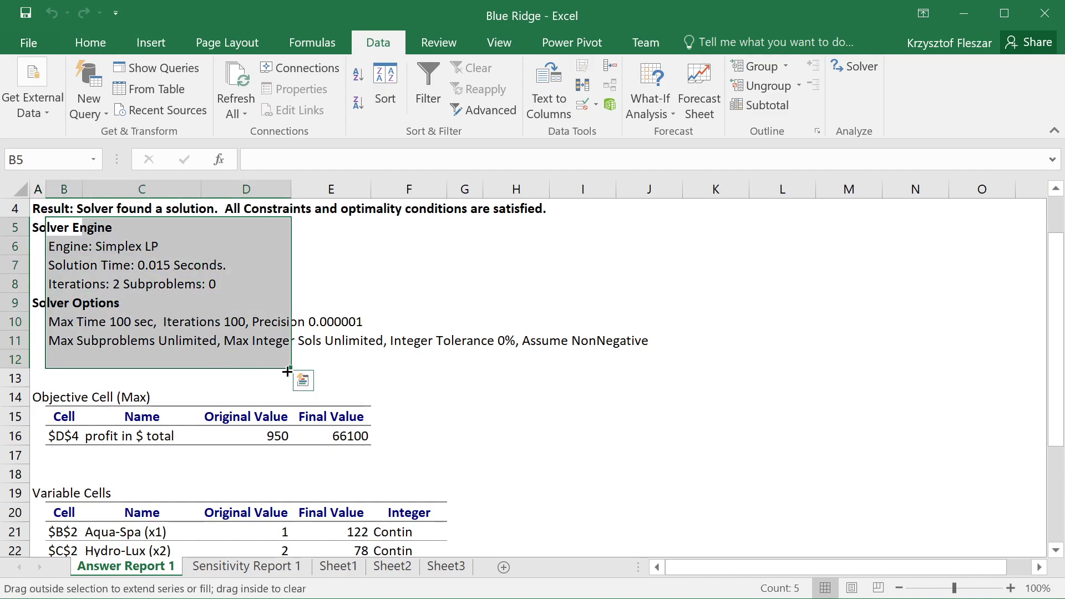
{"action": "left_click", "coordinate": [179, 359]}
{"action": "scroll", "coordinate": [190, 398], "scroll_direction": "down", "scroll_amount": 2}
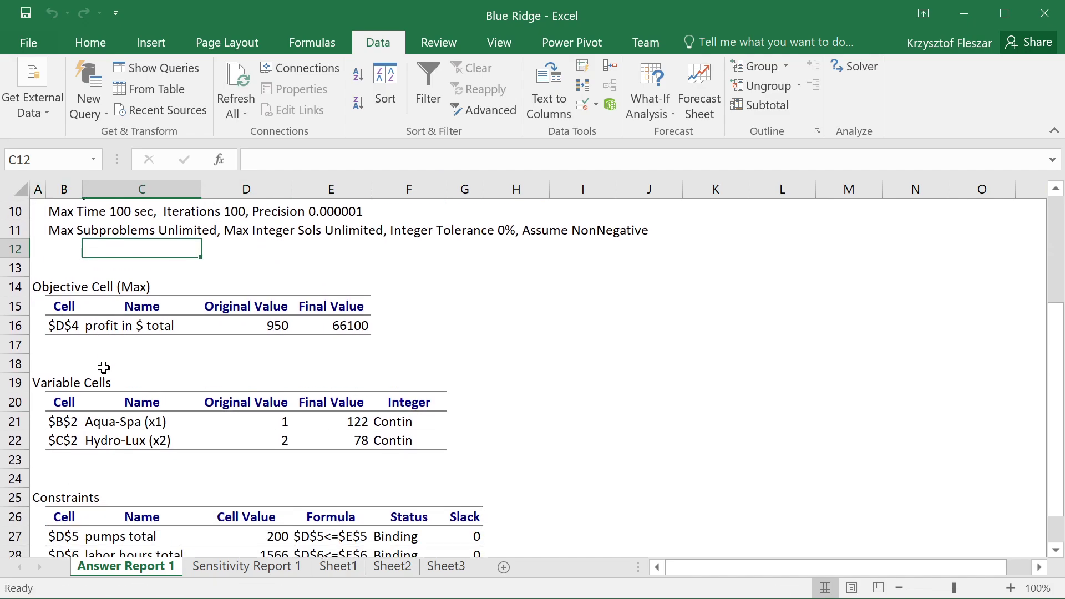
{"action": "scroll", "coordinate": [103, 355], "scroll_direction": "down", "scroll_amount": 1}
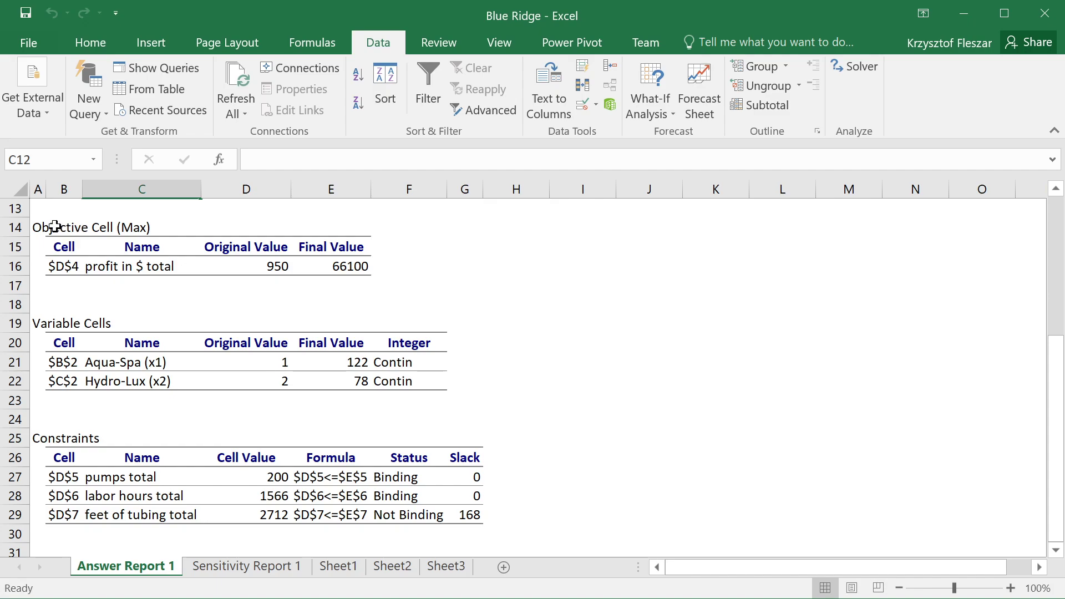
Step: Examine the Objective Cell table and the Original Value entries for total profit, Aqua-Spa and Hydro-Lux in the answer report
{"action": "left_click_drag", "start_coordinate": [55, 226], "coordinate": [264, 305]}
{"action": "left_click", "coordinate": [328, 304]}
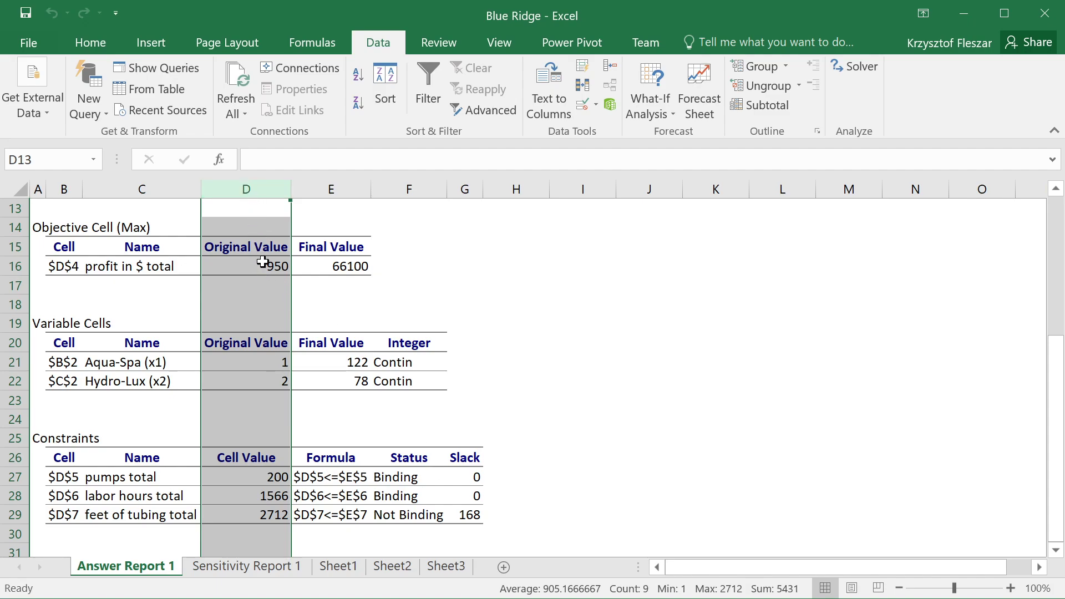
{"action": "left_click_drag", "start_coordinate": [257, 246], "coordinate": [232, 362]}
{"action": "left_click", "coordinate": [250, 395]}
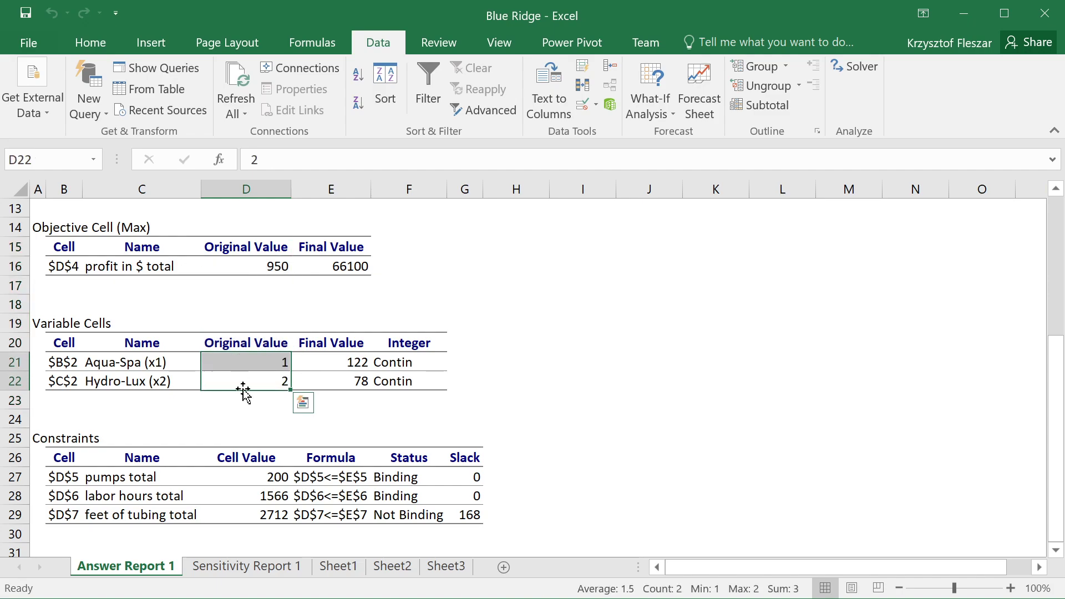
{"action": "left_click", "coordinate": [266, 263]}
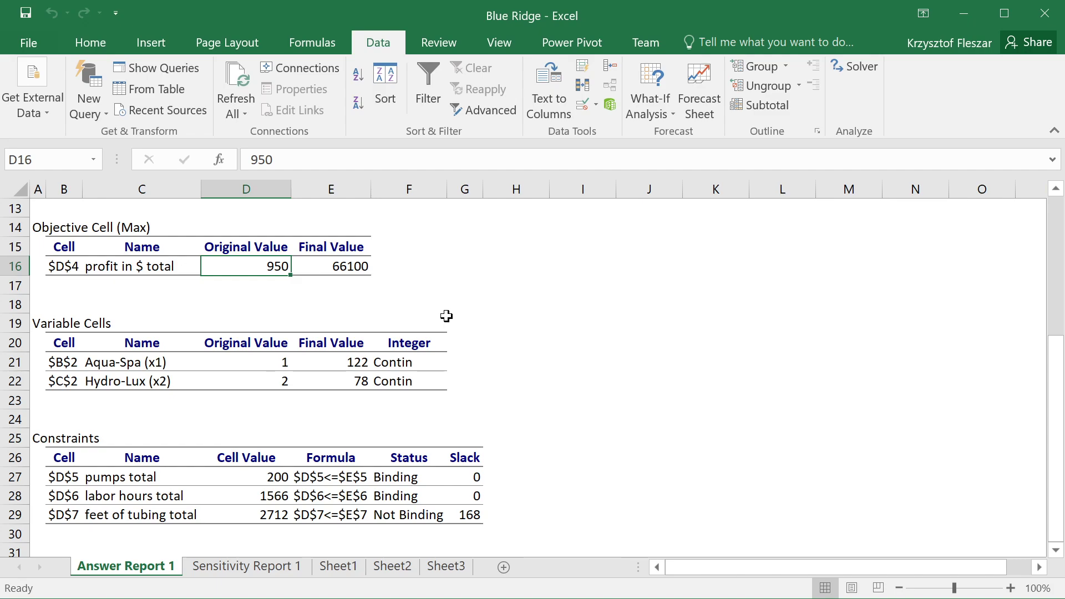
{"action": "left_click_drag", "start_coordinate": [240, 237], "coordinate": [255, 381]}
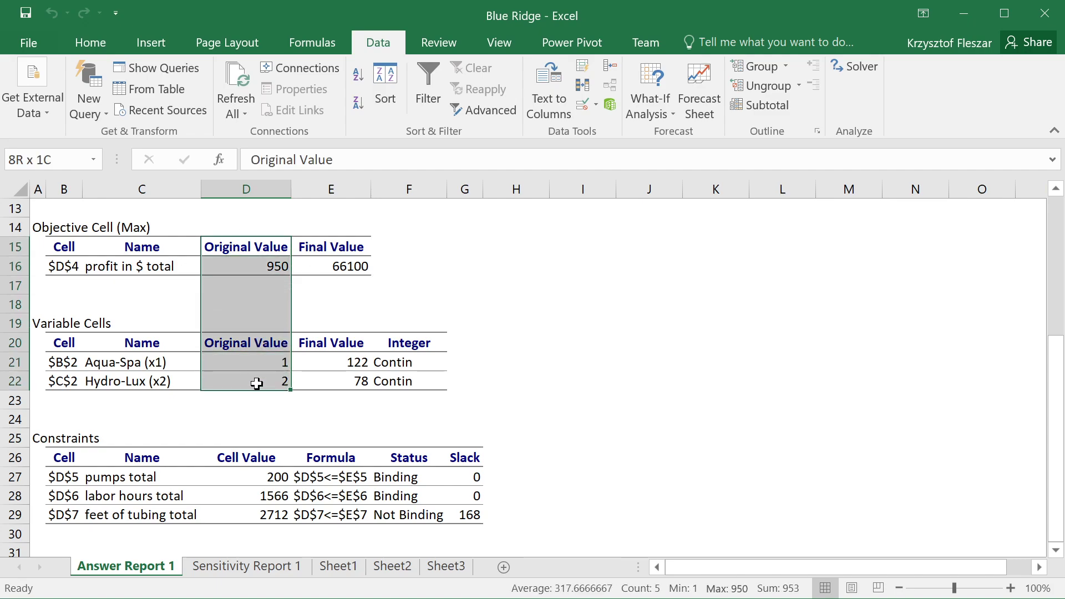
{"action": "left_click", "coordinate": [260, 382]}
{"action": "left_click_drag", "start_coordinate": [242, 244], "coordinate": [266, 374]}
{"action": "left_click", "coordinate": [269, 381]}
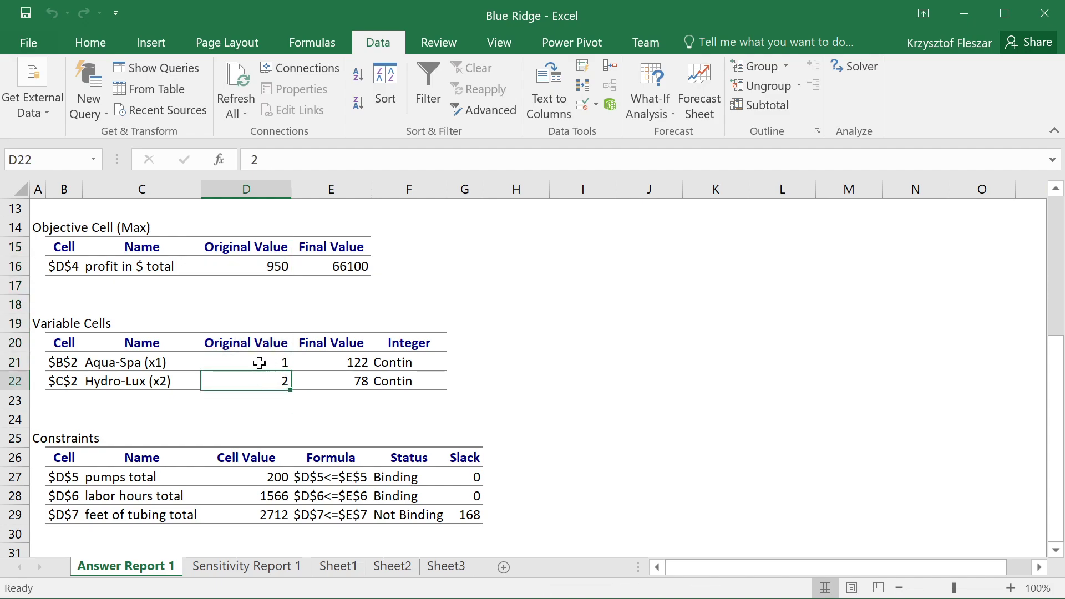
{"action": "left_click", "coordinate": [259, 362]}
{"action": "left_click", "coordinate": [260, 381]}
Step: Check the Final Value entries for the Aqua-Spa and Hydro-Lux variables and for the total profit
{"action": "left_click_drag", "start_coordinate": [345, 239], "coordinate": [357, 369]}
{"action": "left_click", "coordinate": [357, 367]}
{"action": "left_click", "coordinate": [358, 378]}
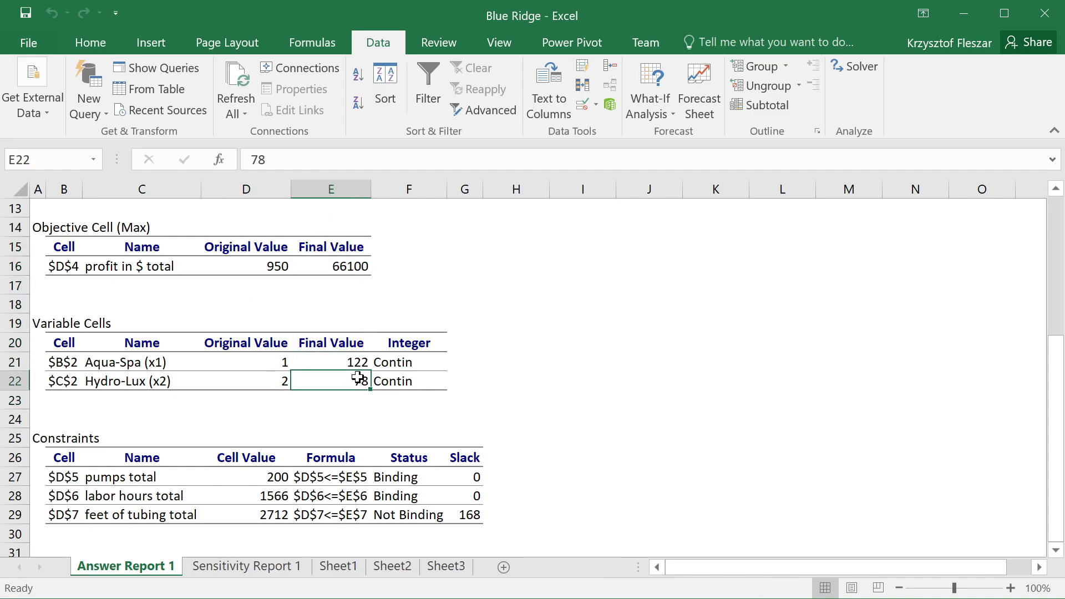
{"action": "left_click", "coordinate": [348, 270]}
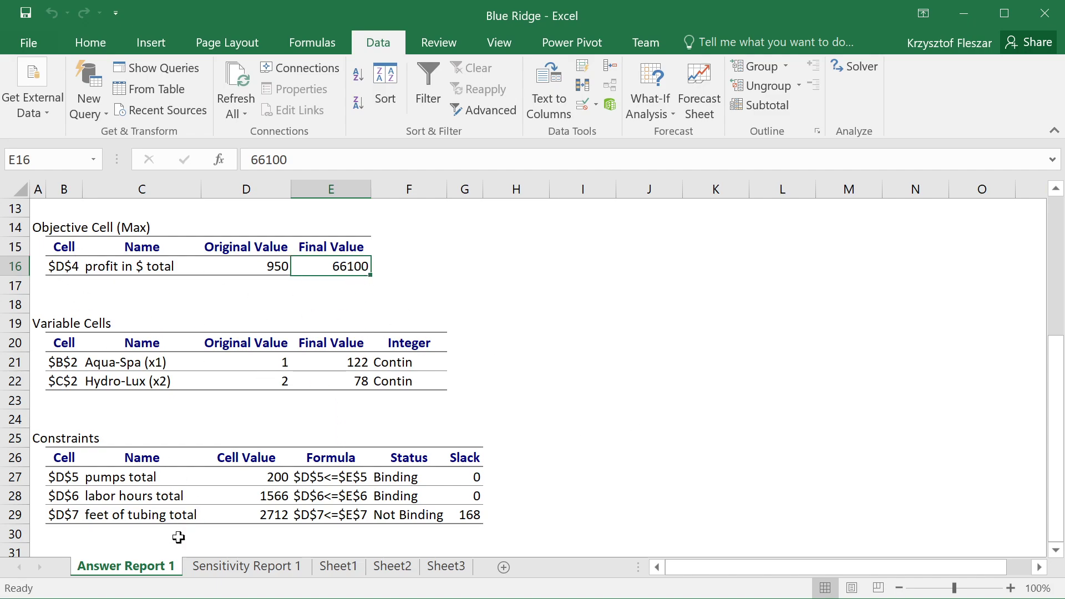
Step: Compare the report's final values with D4 and B2:C2 on Sheet1, and return to Answer Report 1
{"action": "left_click", "coordinate": [345, 568]}
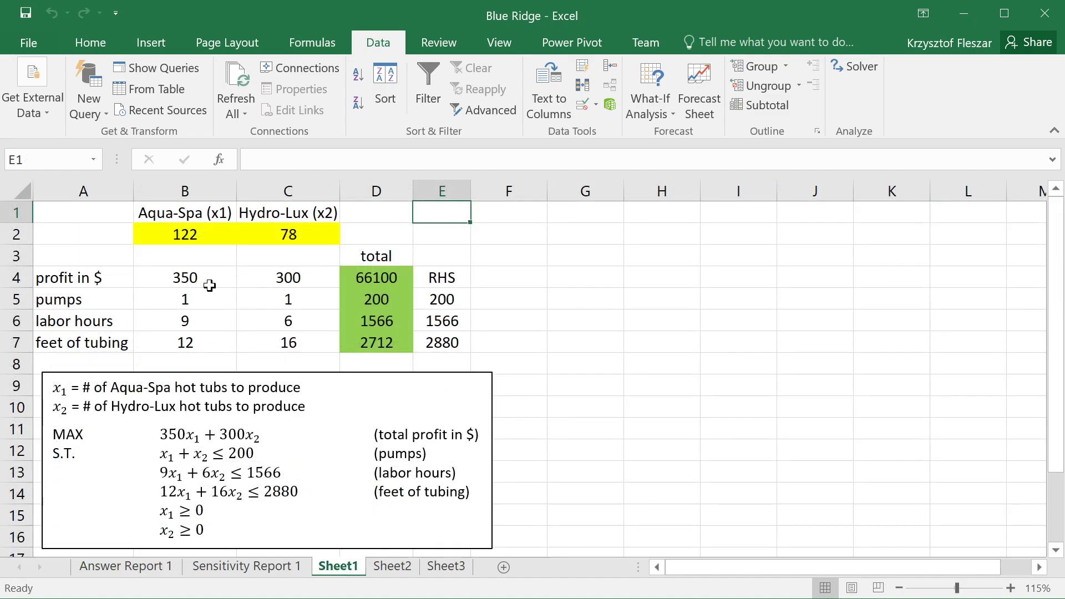
{"action": "left_click", "coordinate": [376, 275]}
{"action": "left_click_drag", "start_coordinate": [316, 233], "coordinate": [185, 234]}
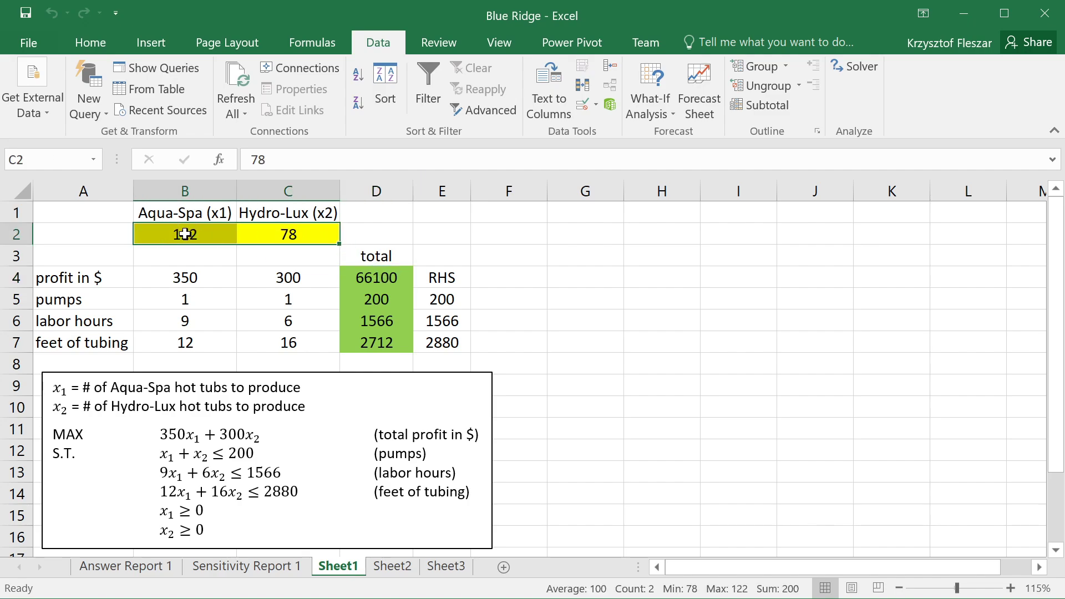
{"action": "left_click", "coordinate": [123, 567]}
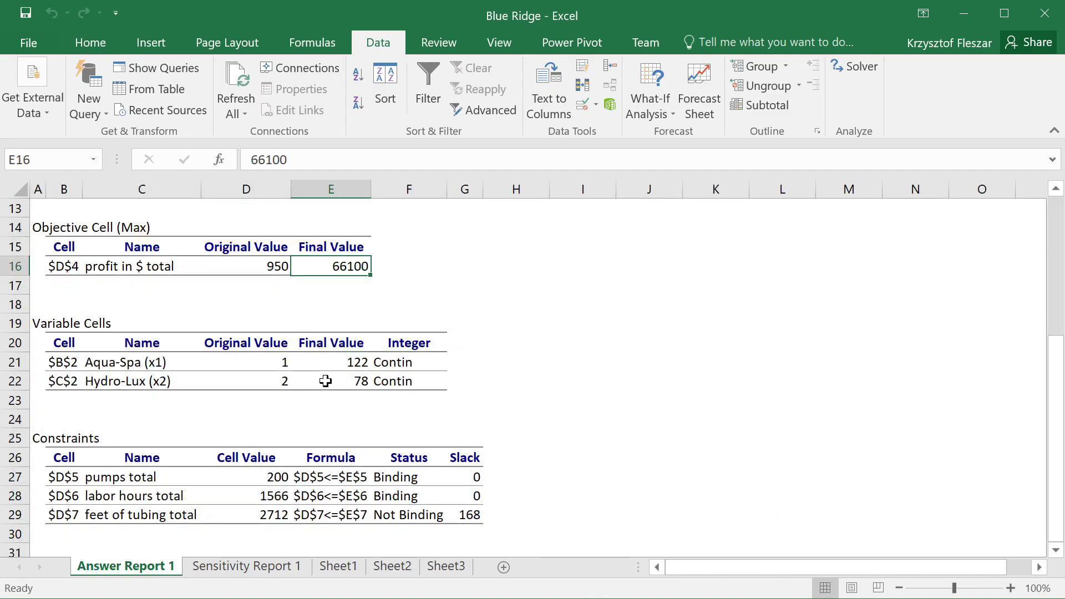
Step: Examine the Constraints table in the answer report, reading the Status column for each constraint
{"action": "left_click_drag", "start_coordinate": [42, 446], "coordinate": [471, 516]}
{"action": "left_click", "coordinate": [410, 476]}
{"action": "left_click_drag", "start_coordinate": [410, 461], "coordinate": [416, 514]}
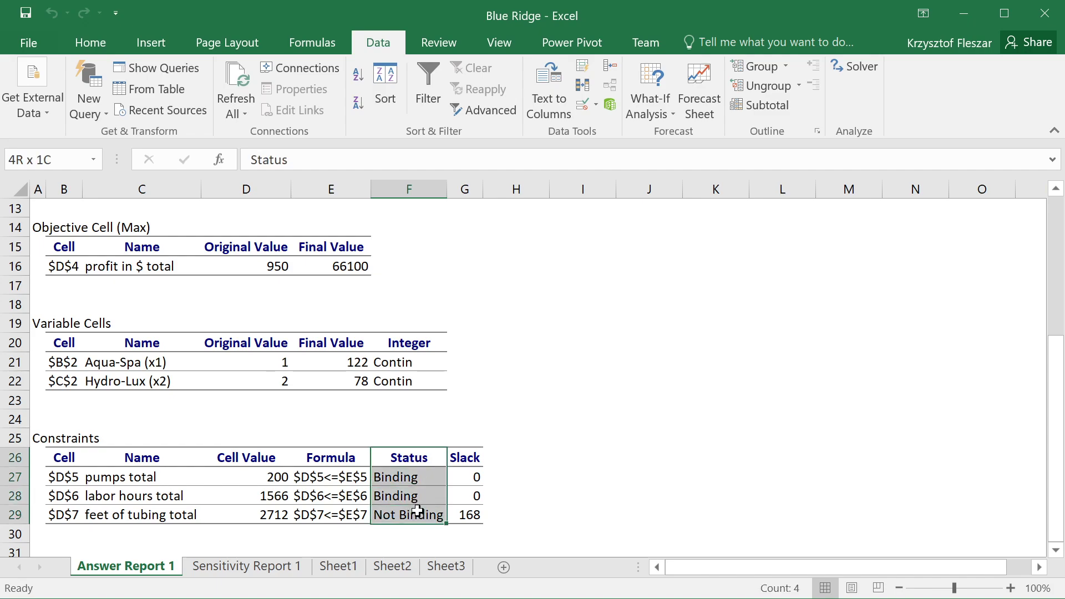
{"action": "left_click", "coordinate": [412, 480]}
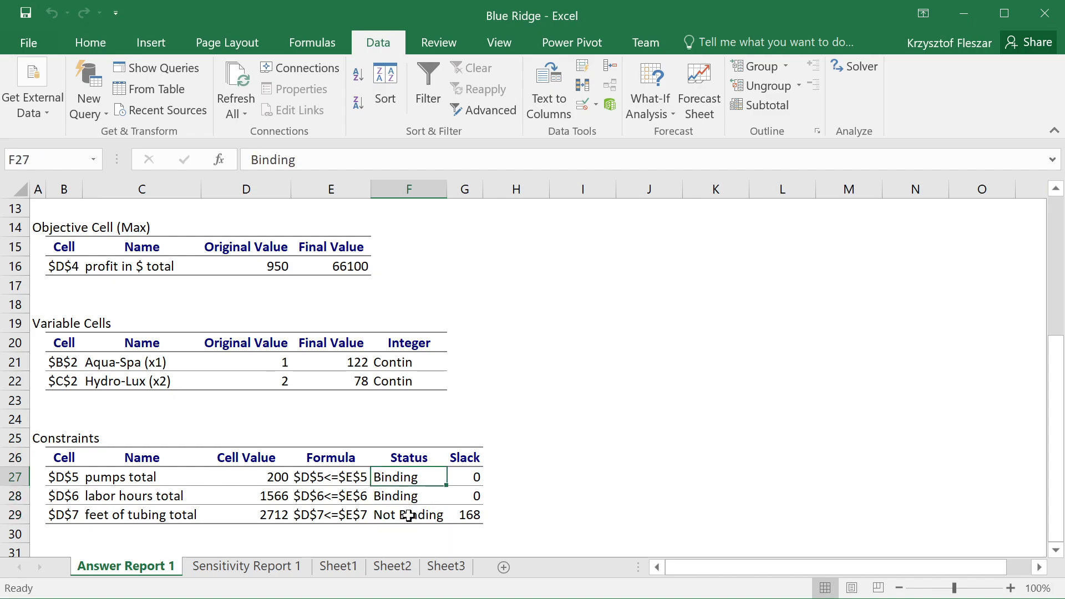
{"action": "left_click", "coordinate": [400, 491]}
{"action": "key", "text": "Down"}
{"action": "left_click", "coordinate": [421, 475]}
Step: Review the final profit and variable values together with the constraint statuses in F27:F29
{"action": "left_click", "coordinate": [340, 267]}
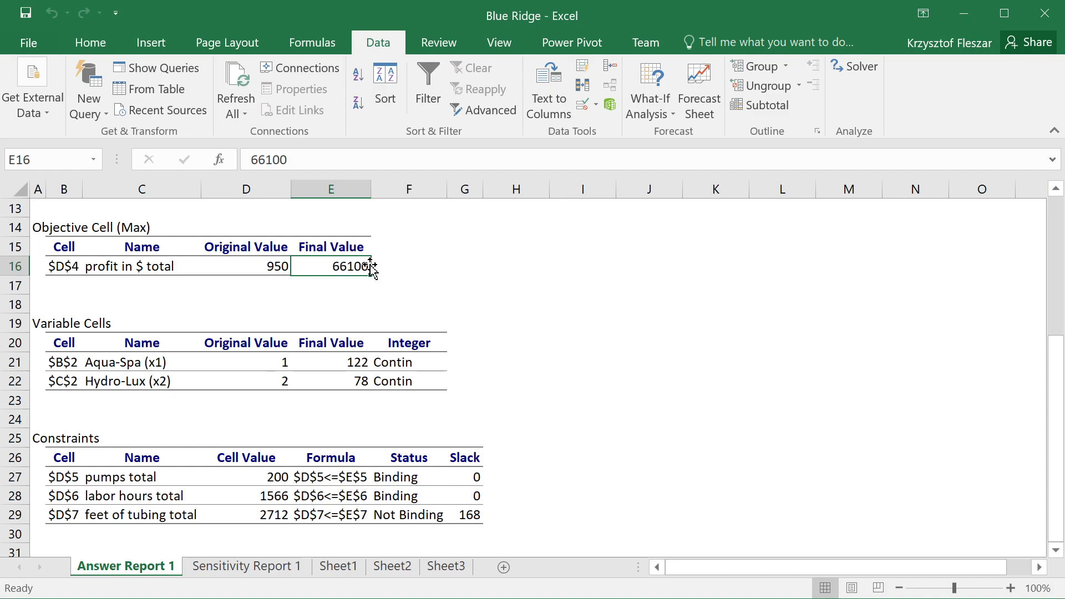
{"action": "left_click_drag", "start_coordinate": [343, 341], "coordinate": [352, 376]}
{"action": "left_click", "coordinate": [352, 381]}
{"action": "left_click", "coordinate": [331, 267]}
{"action": "left_click_drag", "start_coordinate": [411, 477], "coordinate": [425, 533]}
{"action": "left_click", "coordinate": [409, 480]}
Step: Inspect the pumps and labor hours constraint rows and their statuses against the final profit in E16
{"action": "left_click_drag", "start_coordinate": [150, 475], "coordinate": [404, 497]}
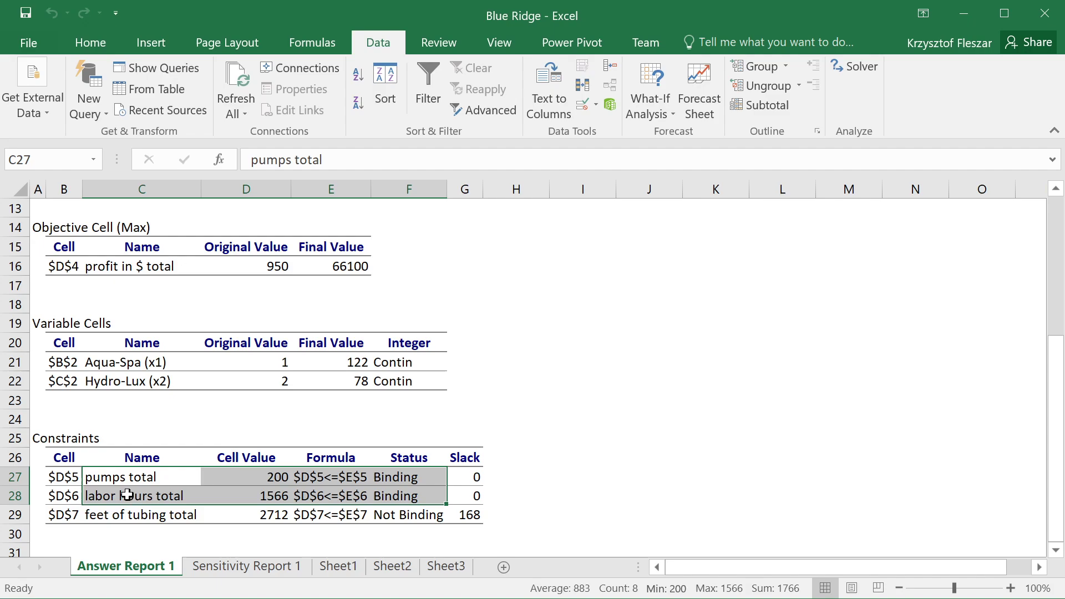
{"action": "left_click", "coordinate": [392, 495]}
{"action": "left_click_drag", "start_coordinate": [406, 469], "coordinate": [408, 496]}
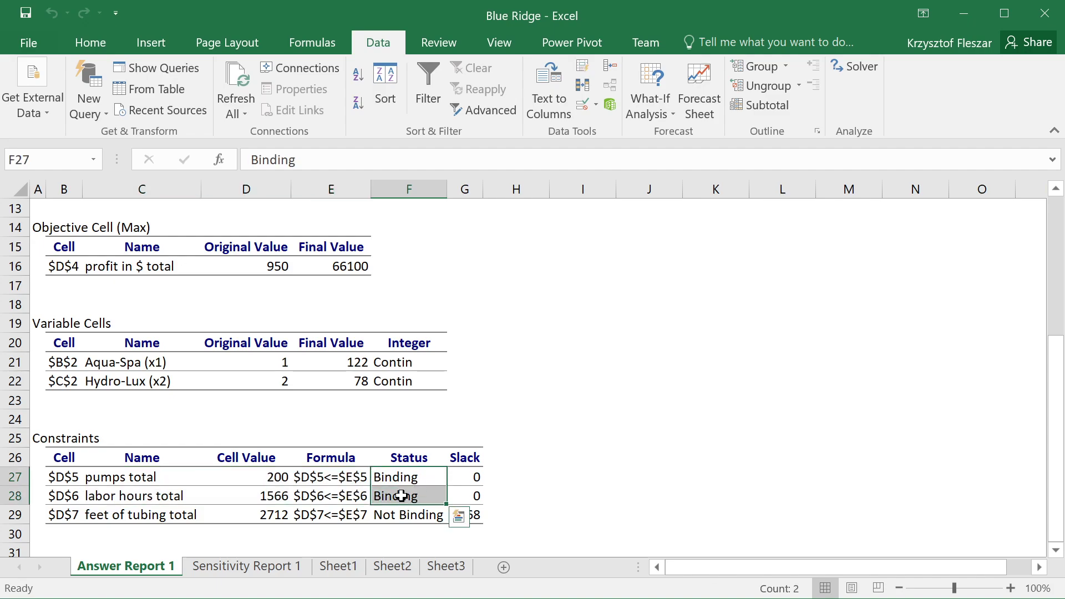
{"action": "left_click", "coordinate": [420, 497]}
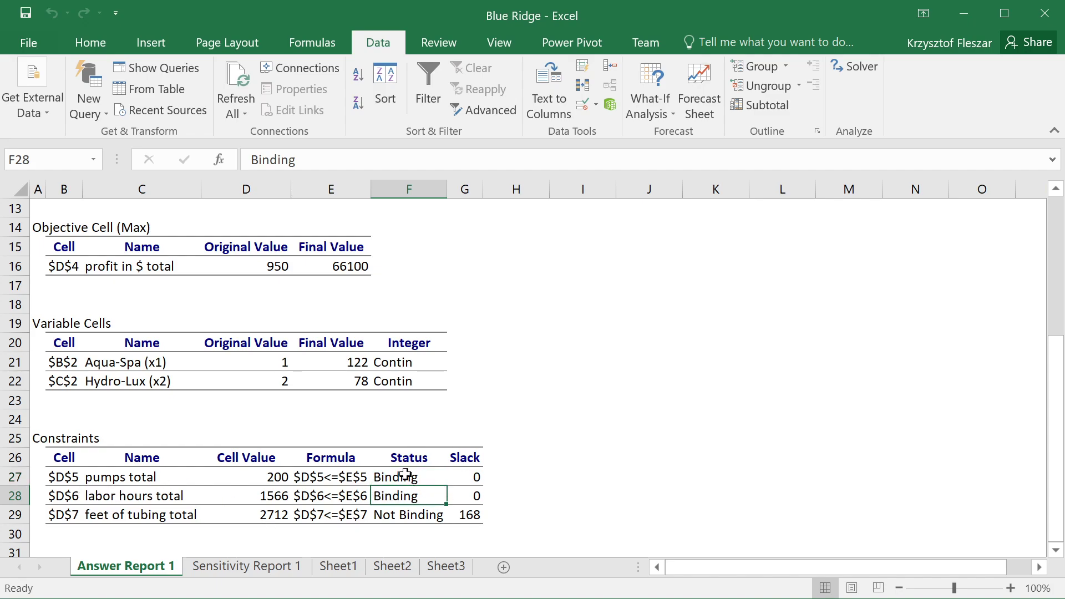
{"action": "left_click", "coordinate": [411, 477]}
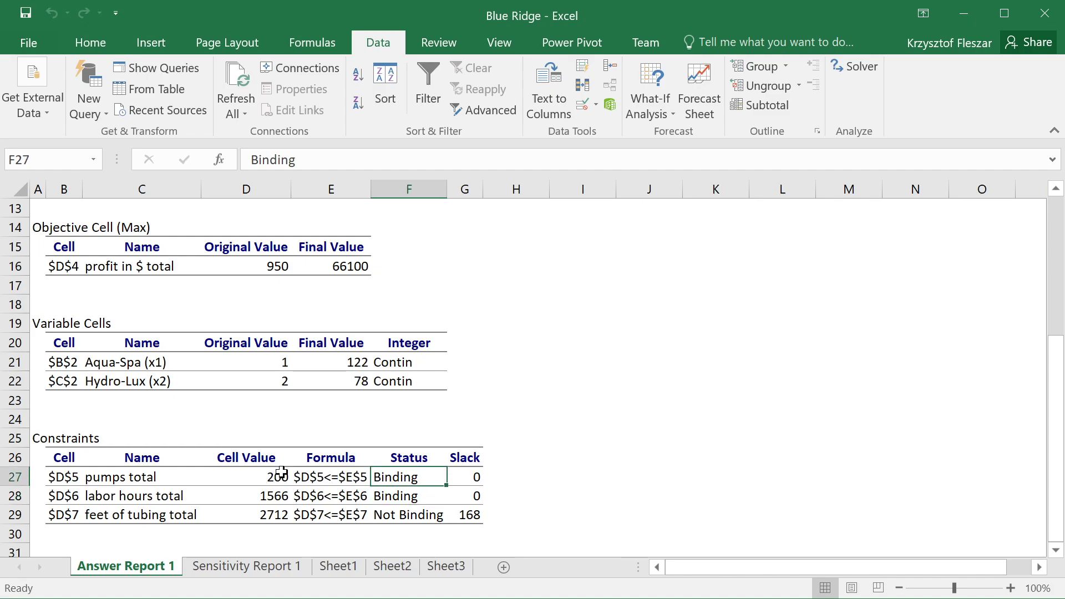
{"action": "left_click", "coordinate": [356, 276]}
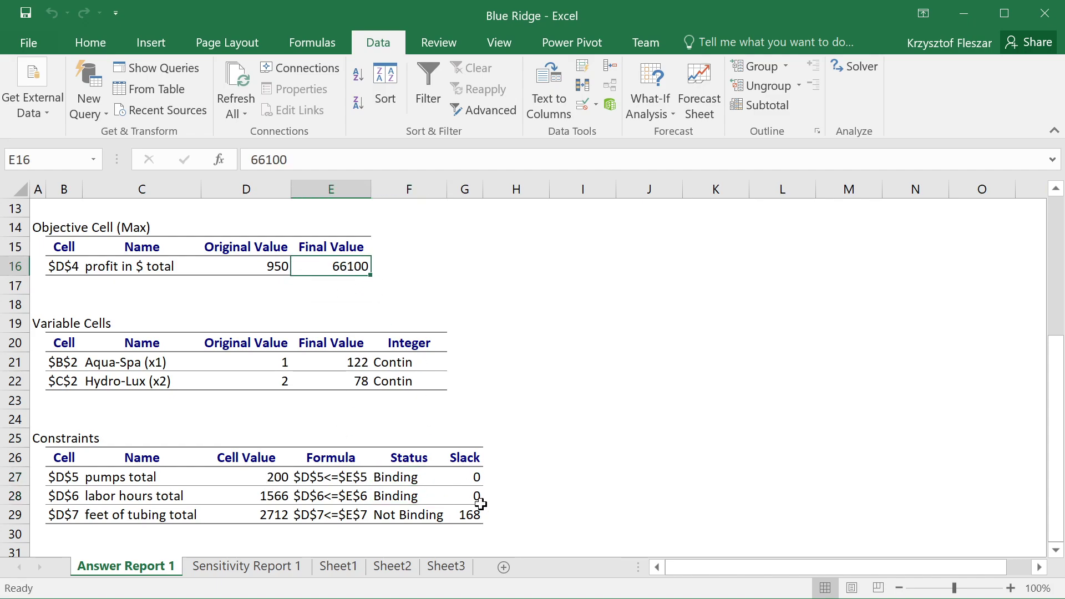
Step: Compare the statuses of the three constraints, focusing on the feet of tubing row
{"action": "left_click", "coordinate": [393, 478]}
{"action": "left_click", "coordinate": [399, 501]}
{"action": "left_click", "coordinate": [417, 509]}
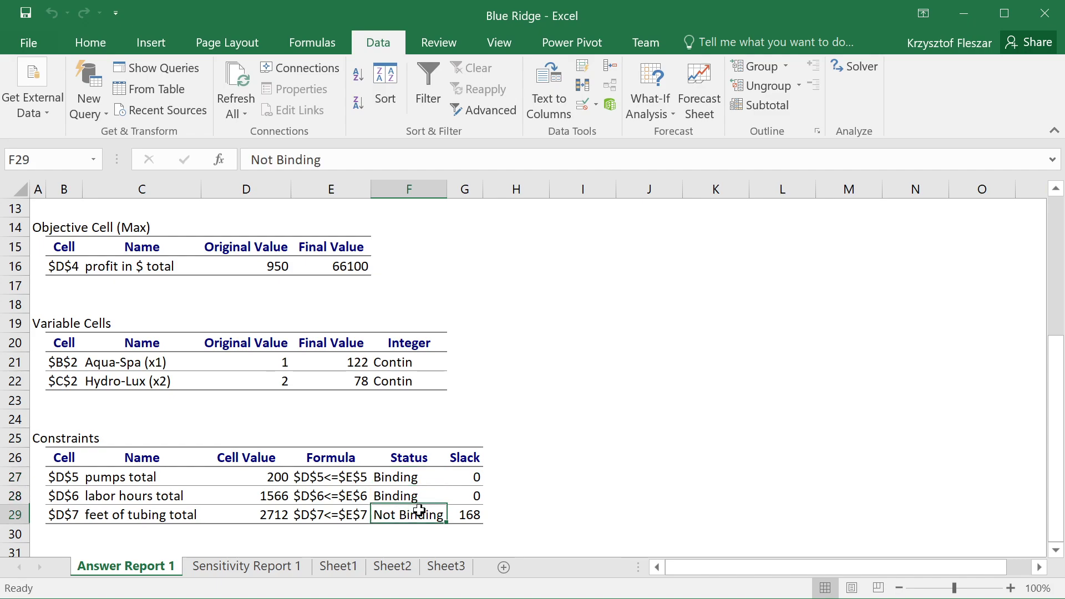
{"action": "left_click_drag", "start_coordinate": [113, 514], "coordinate": [409, 518]}
{"action": "left_click", "coordinate": [409, 517]}
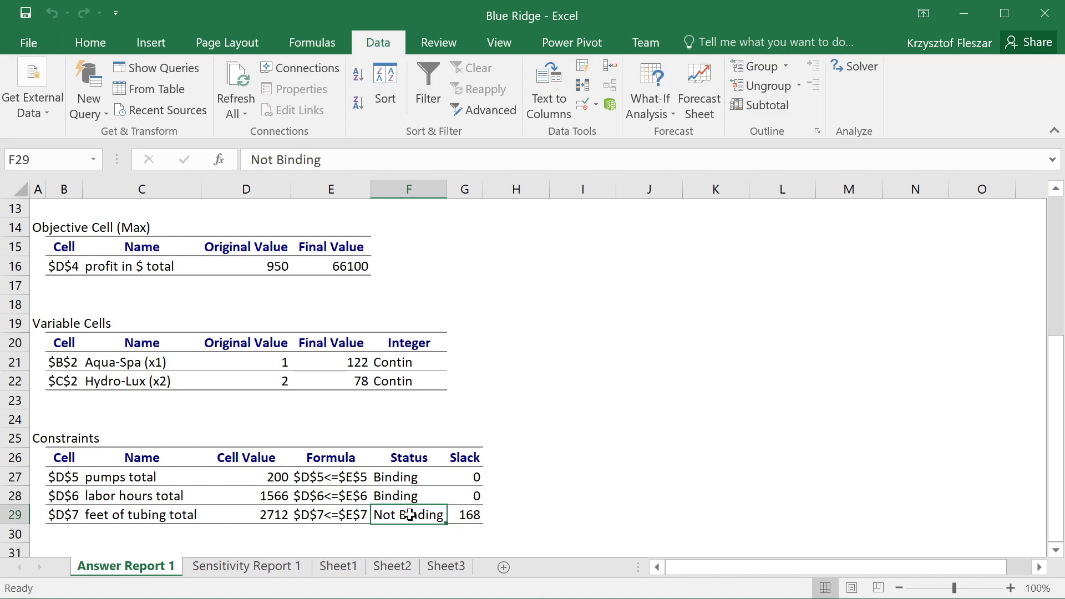
Step: Examine the Slack column of the constraints in G27:G29 alongside the final variable values in E21:E22
{"action": "left_click", "coordinate": [466, 460]}
{"action": "left_click_drag", "start_coordinate": [467, 460], "coordinate": [468, 516]}
{"action": "left_click", "coordinate": [469, 513]}
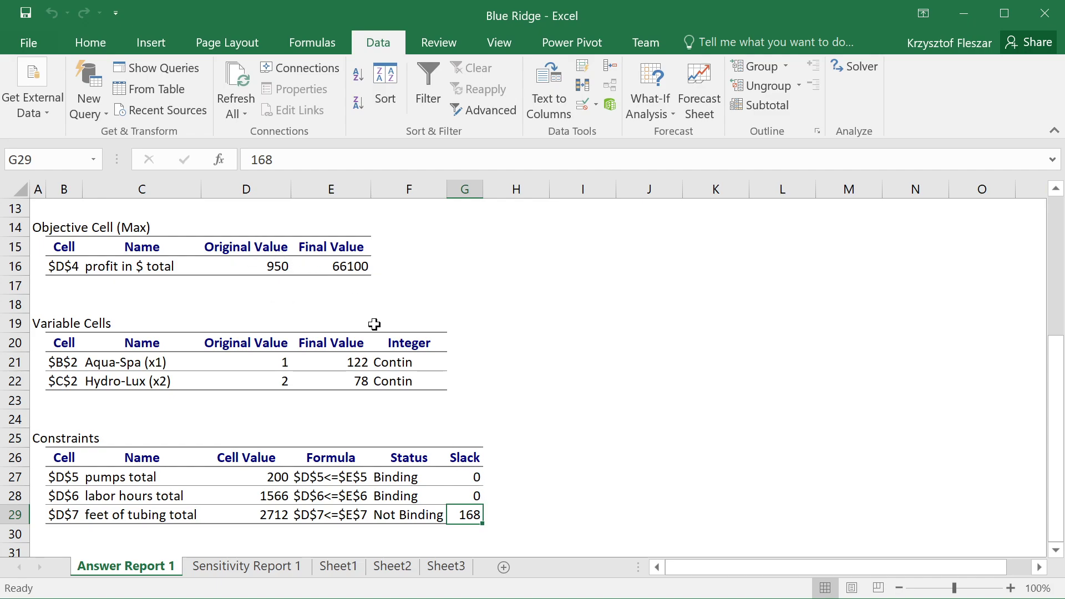
{"action": "left_click_drag", "start_coordinate": [352, 361], "coordinate": [366, 381]}
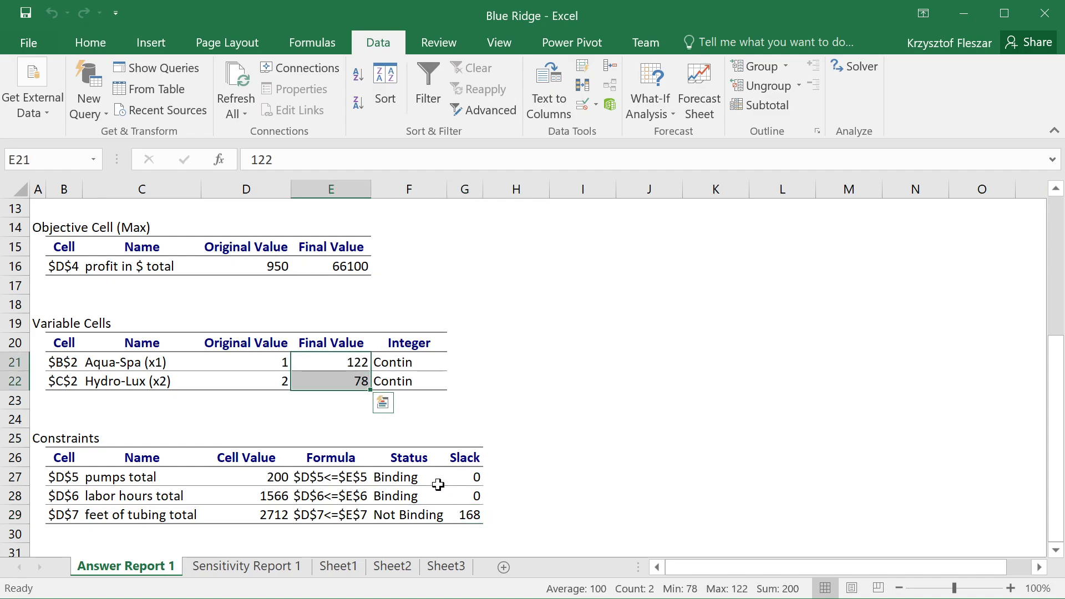
{"action": "left_click_drag", "start_coordinate": [472, 477], "coordinate": [471, 515]}
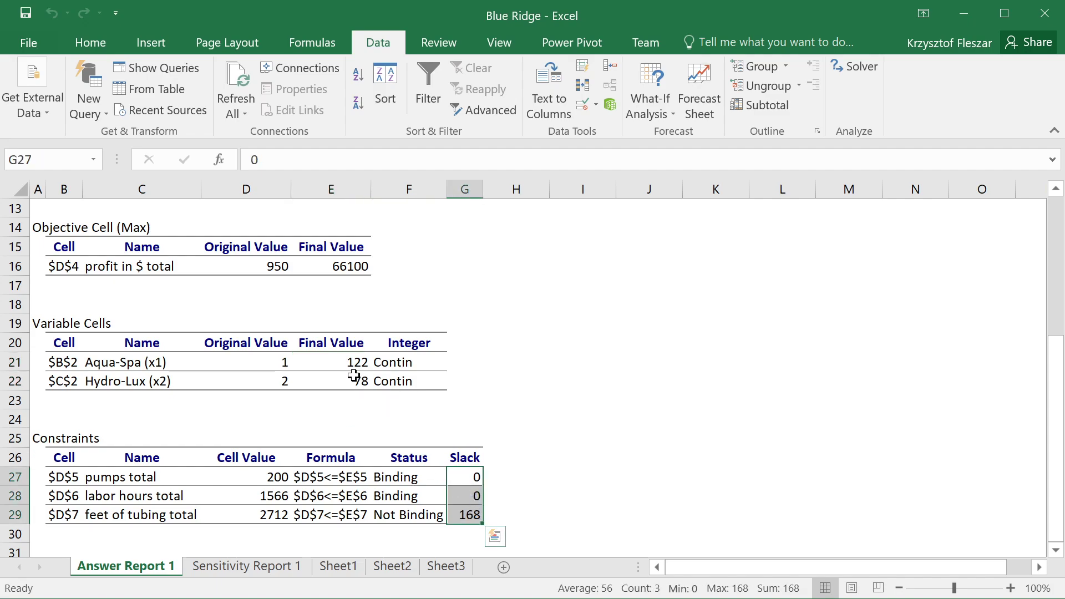
{"action": "left_click", "coordinate": [469, 496]}
{"action": "left_click", "coordinate": [471, 515]}
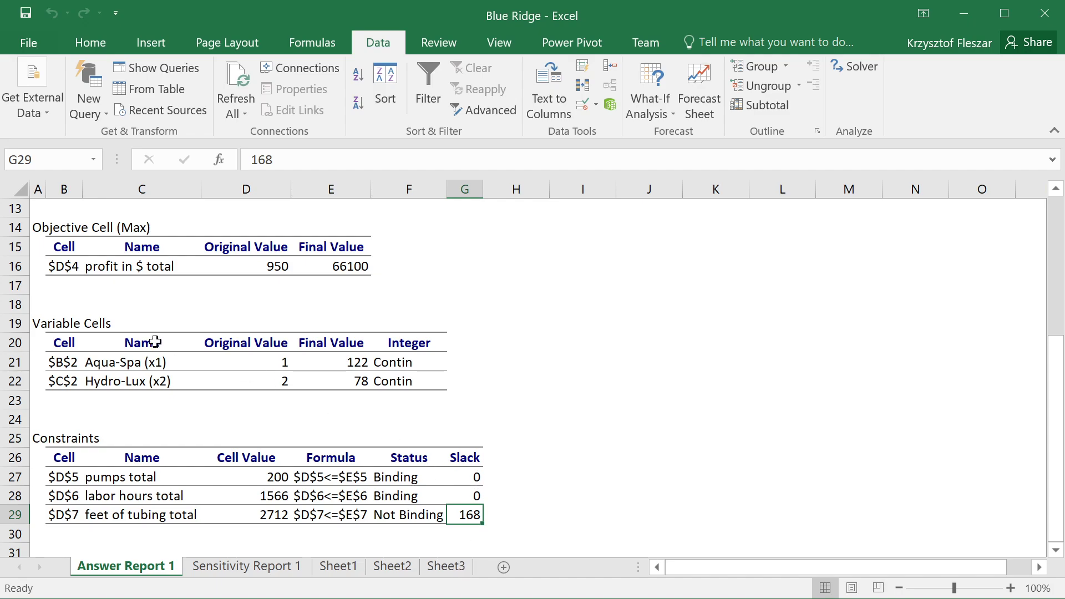
Step: Open the Sensitivity Report 1 sheet and review the Variable Cells table and its Final Value column
{"action": "left_click", "coordinate": [240, 567]}
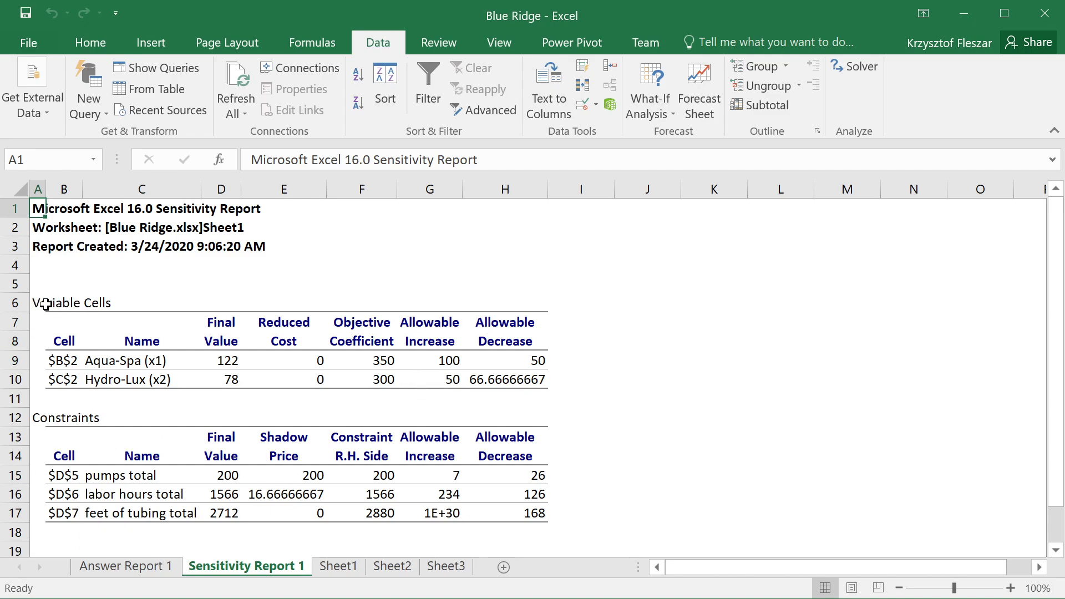
{"action": "left_click_drag", "start_coordinate": [46, 305], "coordinate": [524, 389]}
{"action": "left_click", "coordinate": [518, 404]}
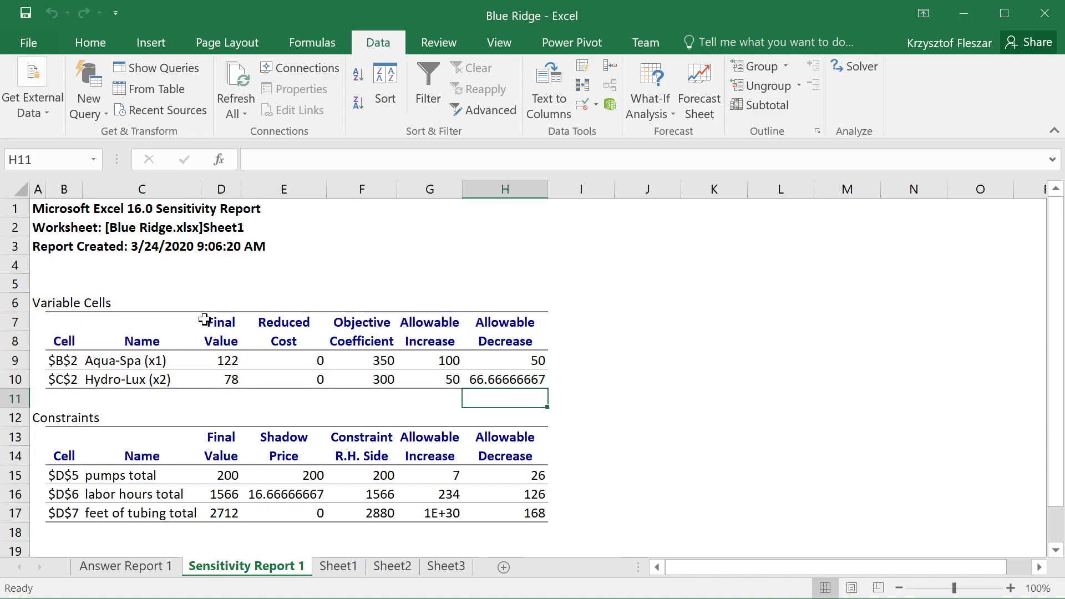
{"action": "left_click_drag", "start_coordinate": [222, 325], "coordinate": [230, 383]}
{"action": "left_click", "coordinate": [225, 368]}
{"action": "left_click", "coordinate": [227, 378]}
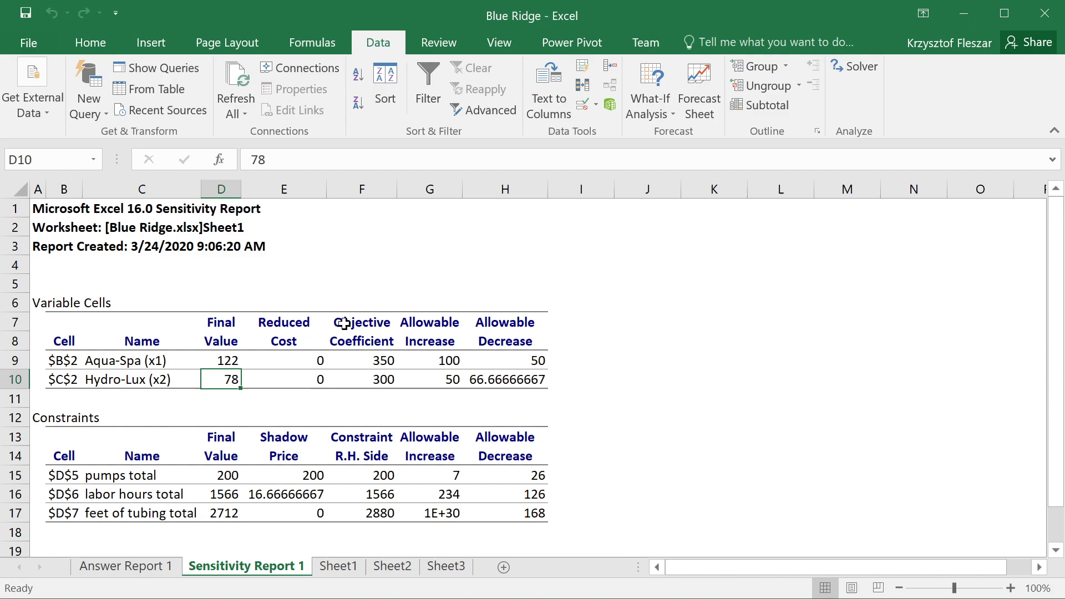
Step: Examine the Reduced Cost and Objective Coefficient columns for Aqua-Spa and Hydro-Lux in the sensitivity report
{"action": "left_click_drag", "start_coordinate": [295, 327], "coordinate": [319, 381]}
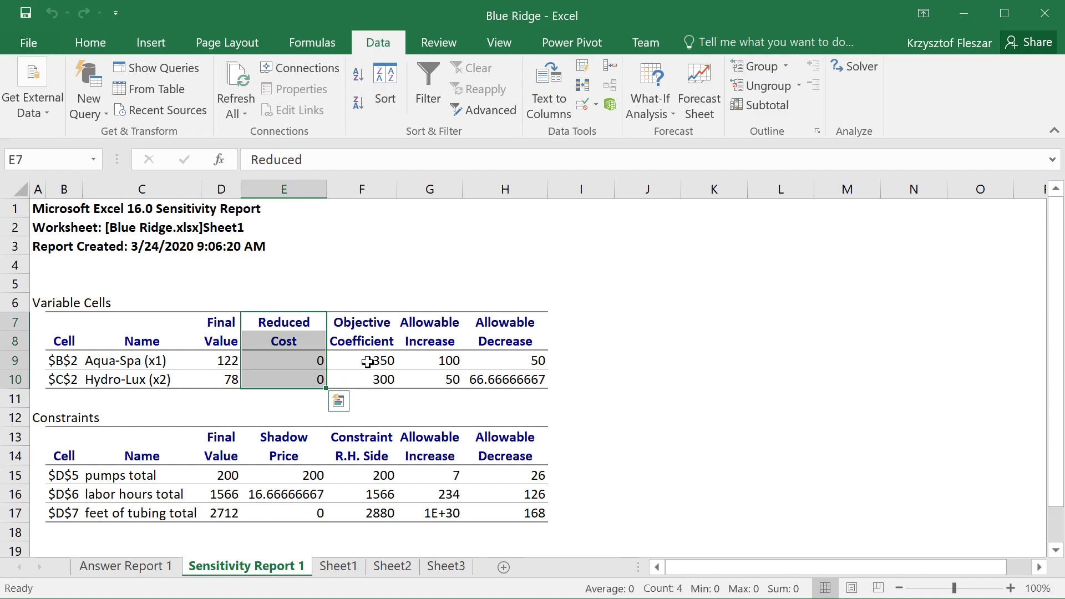
{"action": "left_click_drag", "start_coordinate": [373, 314], "coordinate": [383, 378]}
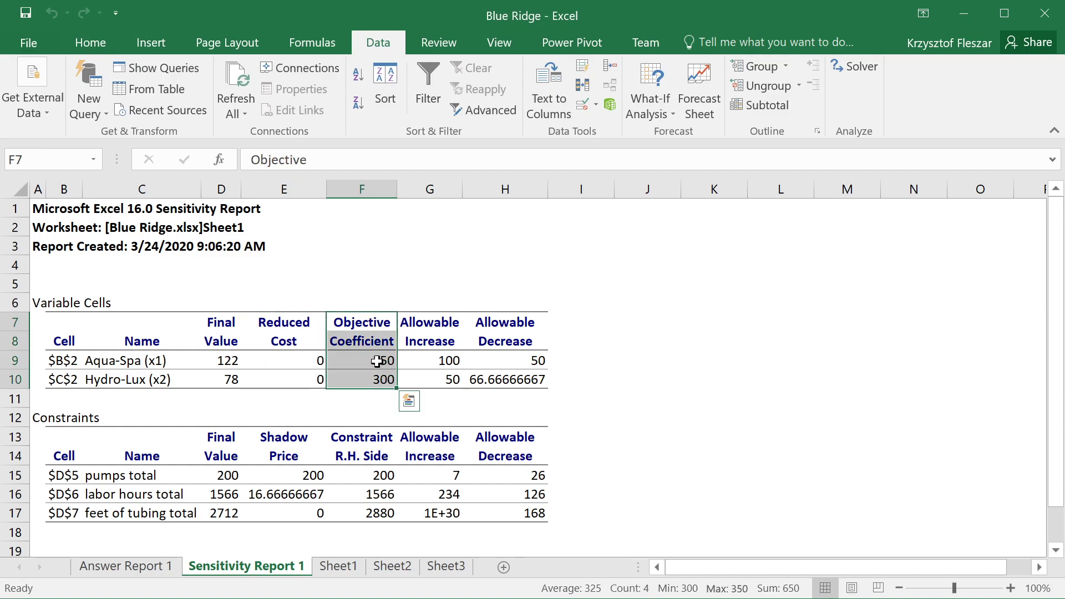
{"action": "left_click", "coordinate": [386, 362]}
{"action": "left_click", "coordinate": [385, 383]}
{"action": "left_click", "coordinate": [377, 361]}
{"action": "left_click", "coordinate": [379, 383]}
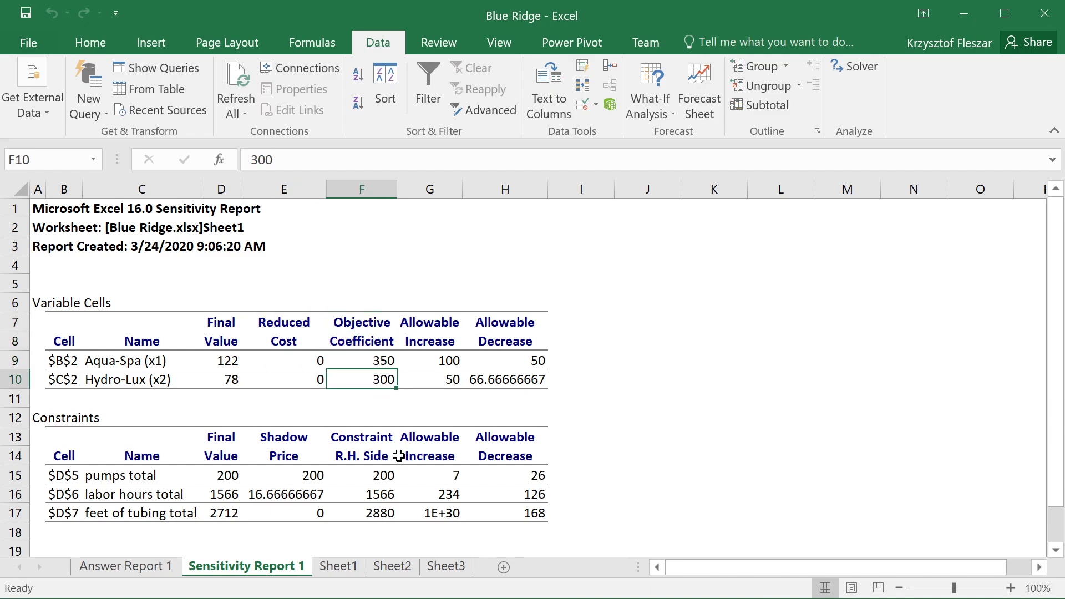
Step: Check the profit coefficients on Sheet1 against the Objective Coefficient, Allowable Increase and Allowable Decrease columns of the Variable Cells table in Sensitivity Report 1
{"action": "left_click", "coordinate": [335, 567]}
{"action": "left_click_drag", "start_coordinate": [186, 277], "coordinate": [309, 275]}
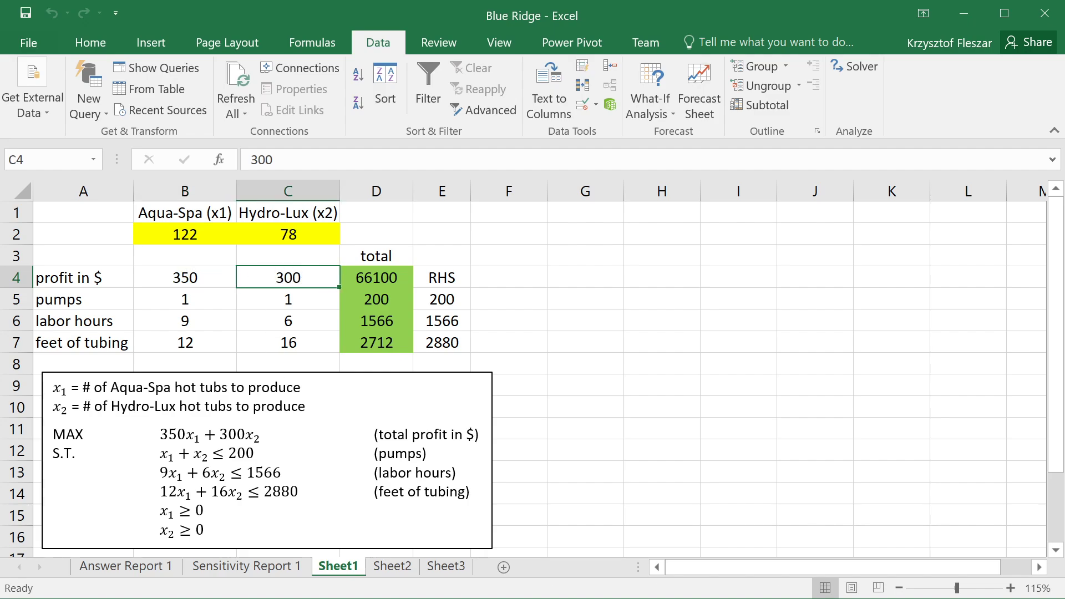
{"action": "left_click", "coordinate": [231, 567]}
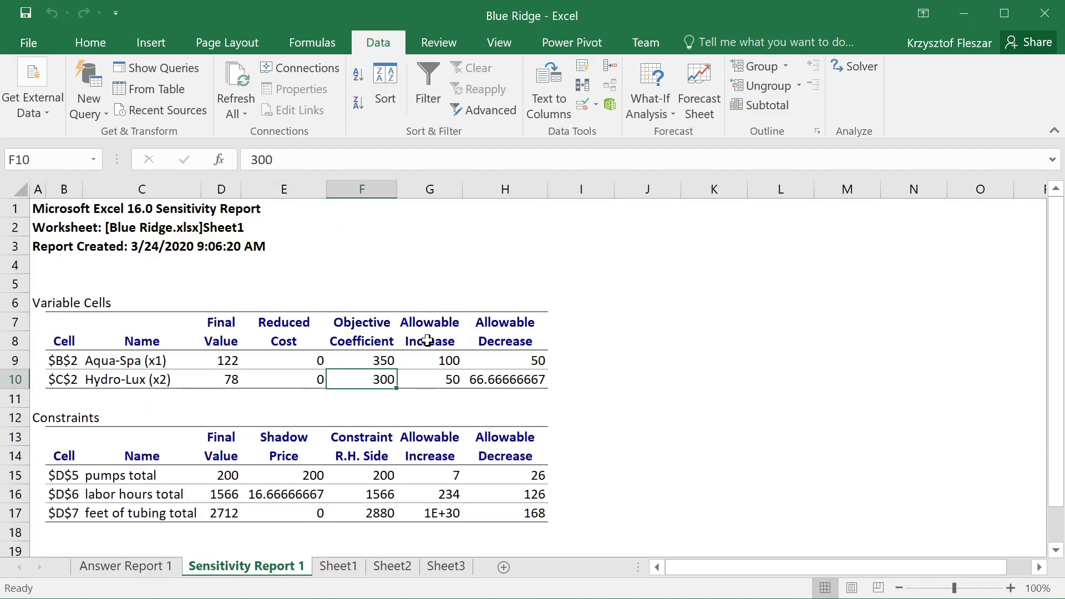
{"action": "left_click_drag", "start_coordinate": [436, 322], "coordinate": [527, 379]}
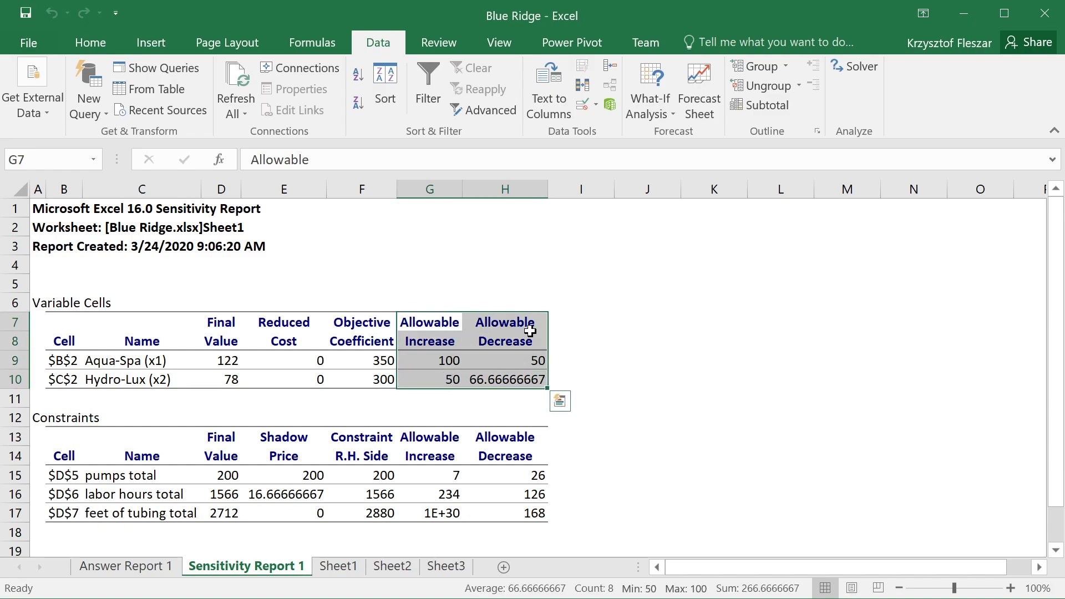
{"action": "left_click_drag", "start_coordinate": [355, 321], "coordinate": [389, 380]}
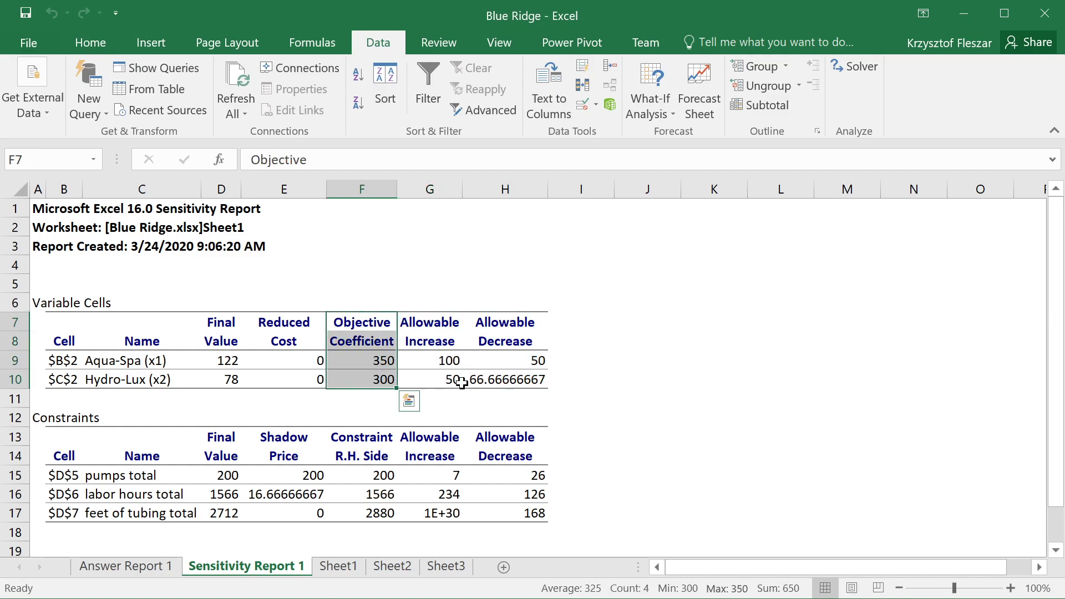
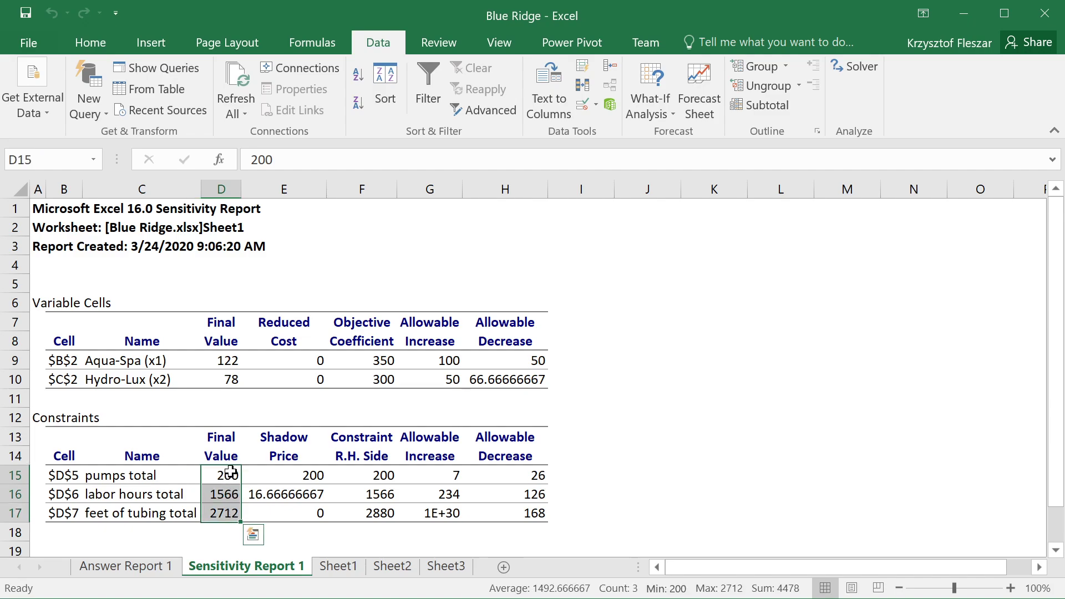
Step: Review the Final Value of the pumps, labor hours and feet of tubing constraints alongside the final values of the variable cells
{"action": "left_click", "coordinate": [228, 514]}
{"action": "left_click_drag", "start_coordinate": [222, 475], "coordinate": [228, 512]}
{"action": "left_click_drag", "start_coordinate": [221, 320], "coordinate": [227, 382]}
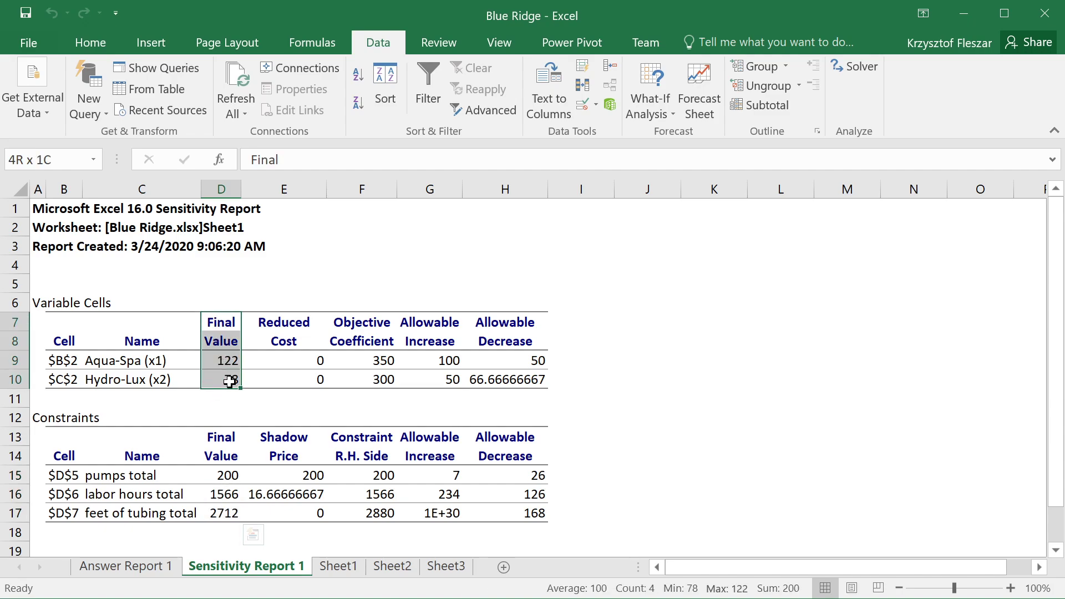
{"action": "left_click", "coordinate": [239, 478]}
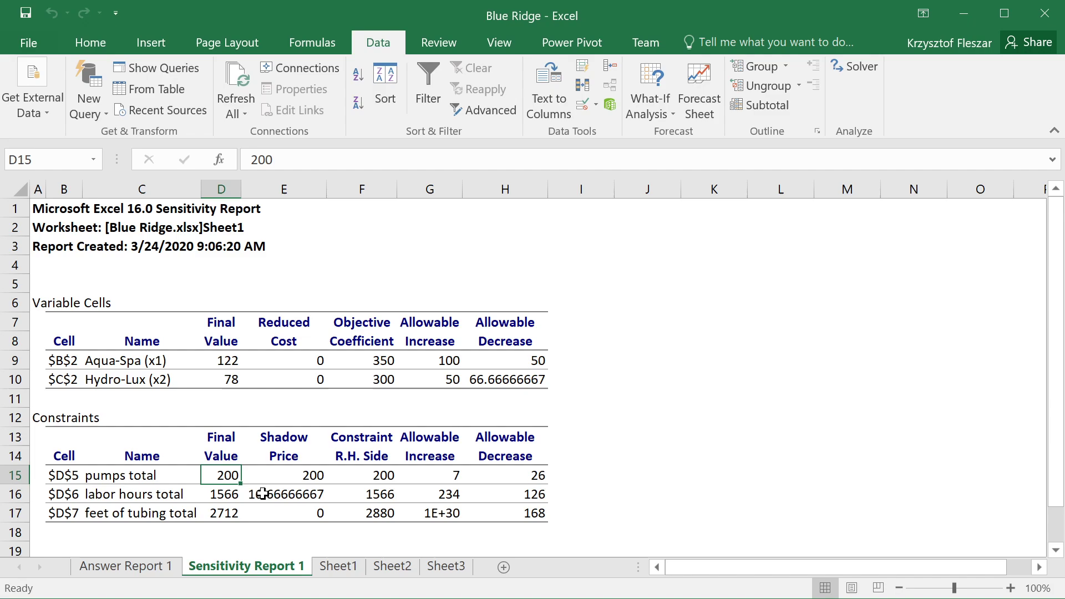
{"action": "left_click", "coordinate": [223, 495]}
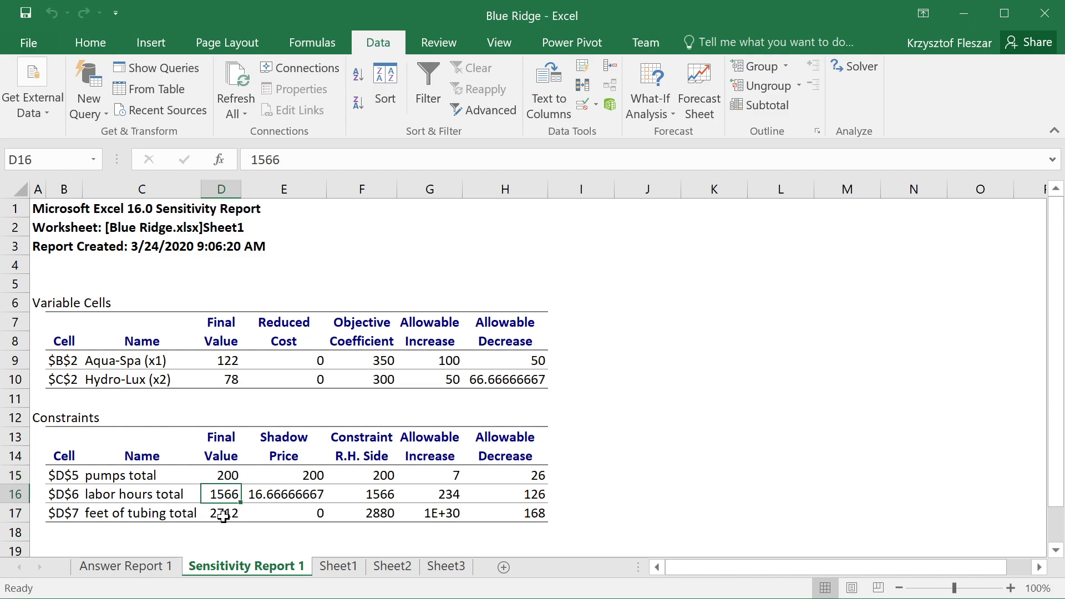
{"action": "left_click", "coordinate": [223, 516]}
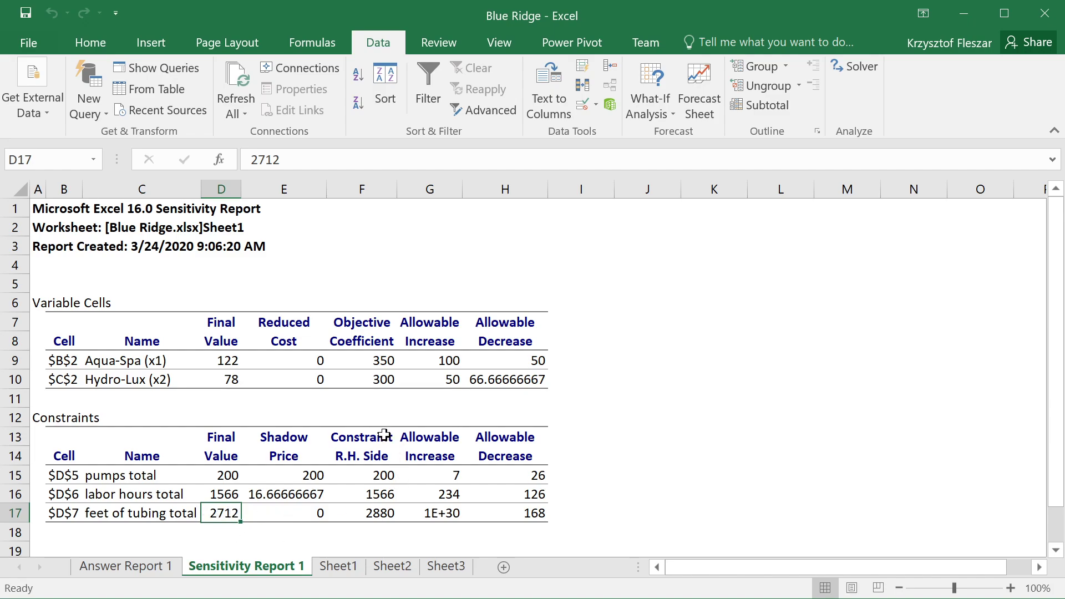
Step: Examine the Constraint R.H. Side column and compare it with the Final Value for feet of tubing and pumps
{"action": "left_click_drag", "start_coordinate": [388, 435], "coordinate": [388, 516]}
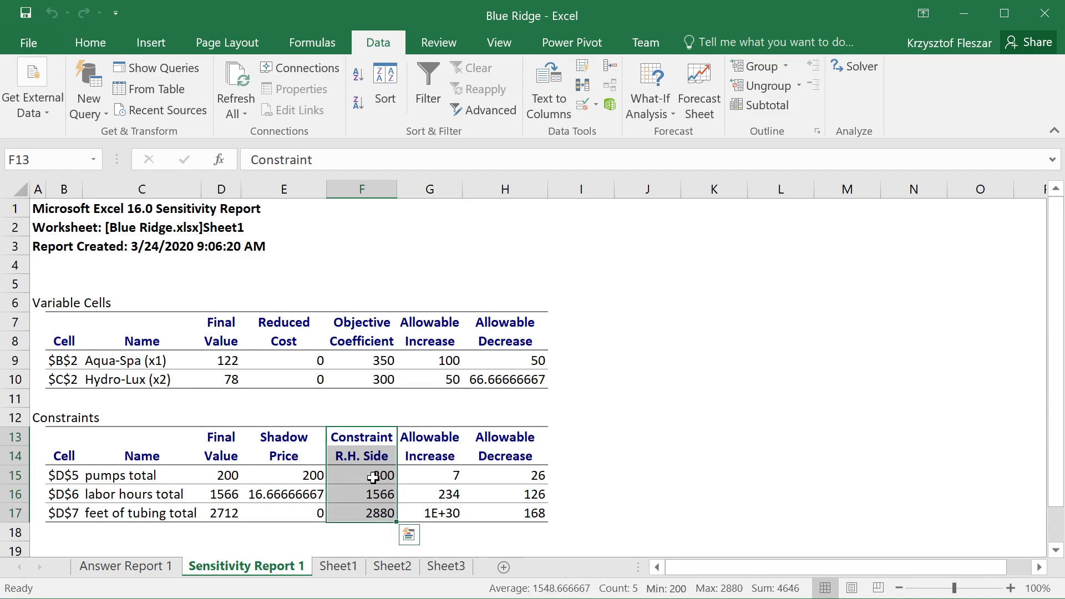
{"action": "left_click", "coordinate": [216, 511]}
{"action": "left_click", "coordinate": [359, 511]}
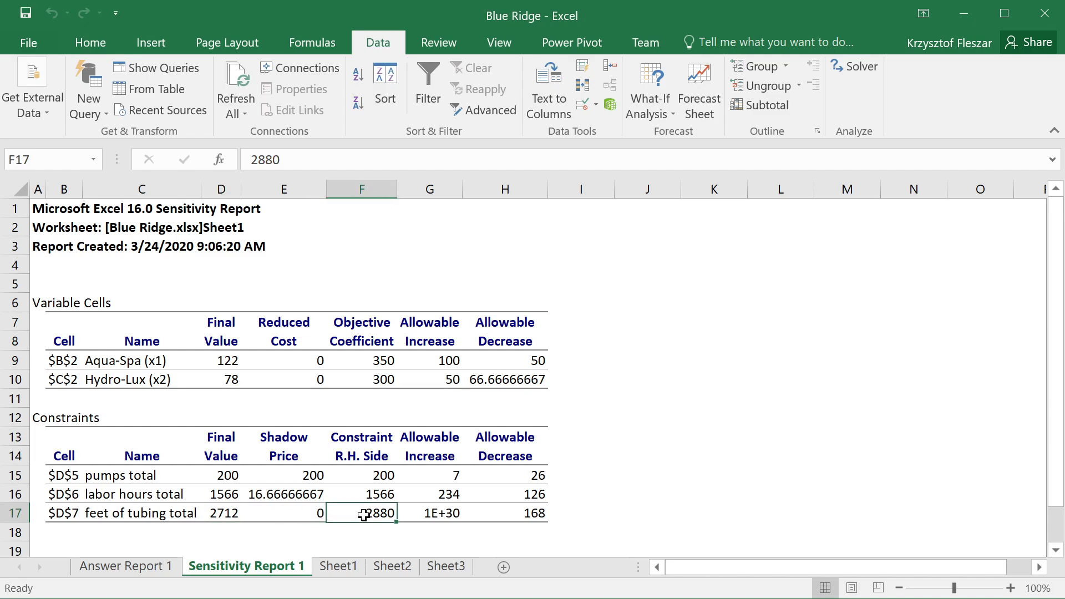
{"action": "left_click", "coordinate": [220, 469]}
{"action": "left_click", "coordinate": [367, 473]}
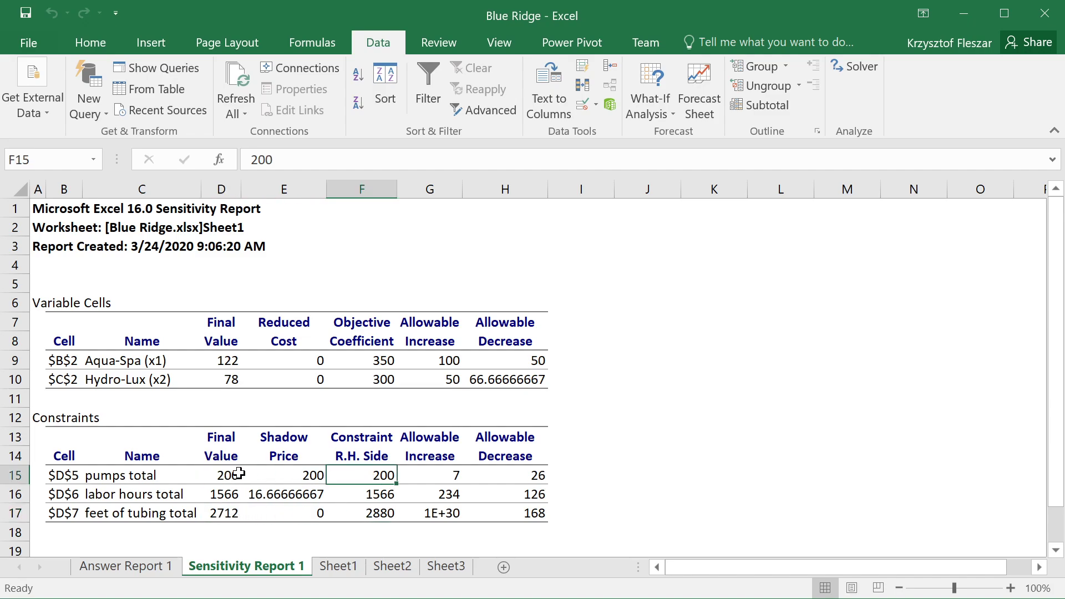
{"action": "left_click", "coordinate": [211, 473]}
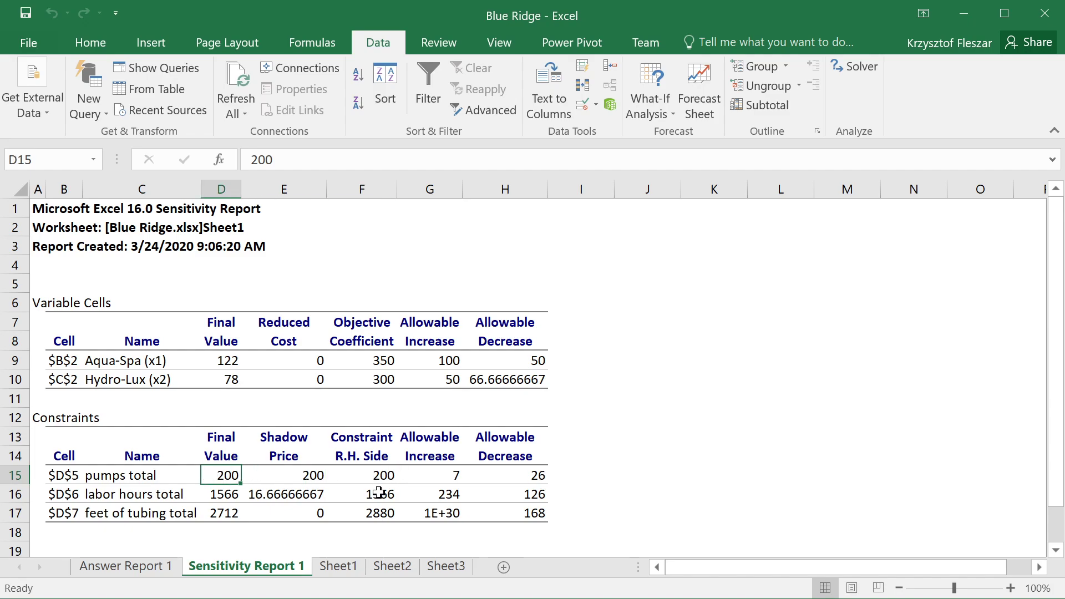
{"action": "left_click", "coordinate": [356, 475]}
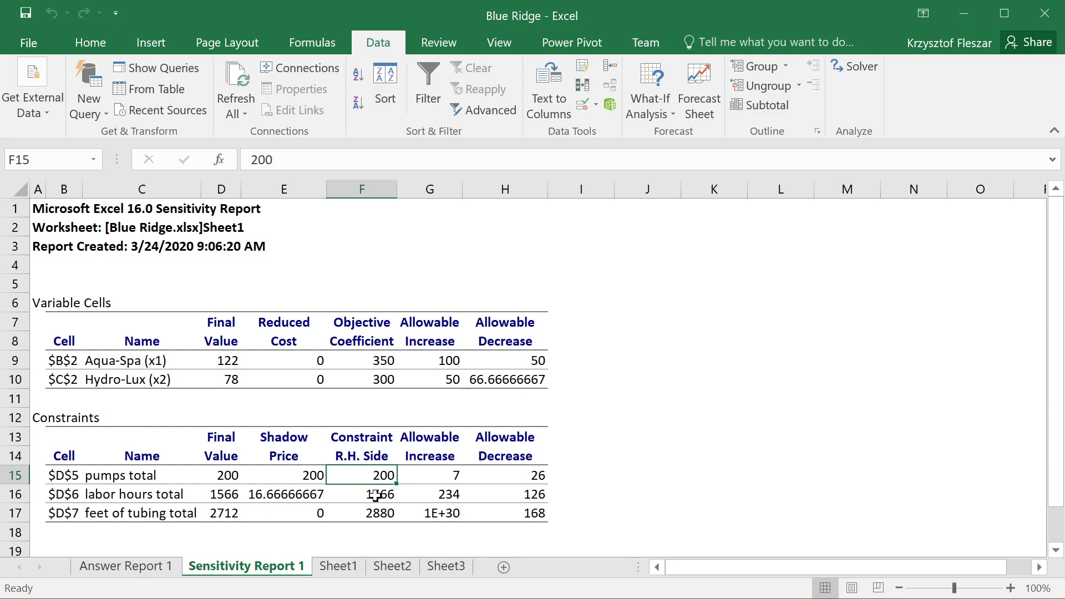
Step: Compare the R.H. Side with the Final Value for labor hours and feet of tubing, then review the whole R.H. Side column
{"action": "left_click", "coordinate": [376, 495]}
{"action": "left_click", "coordinate": [217, 494]}
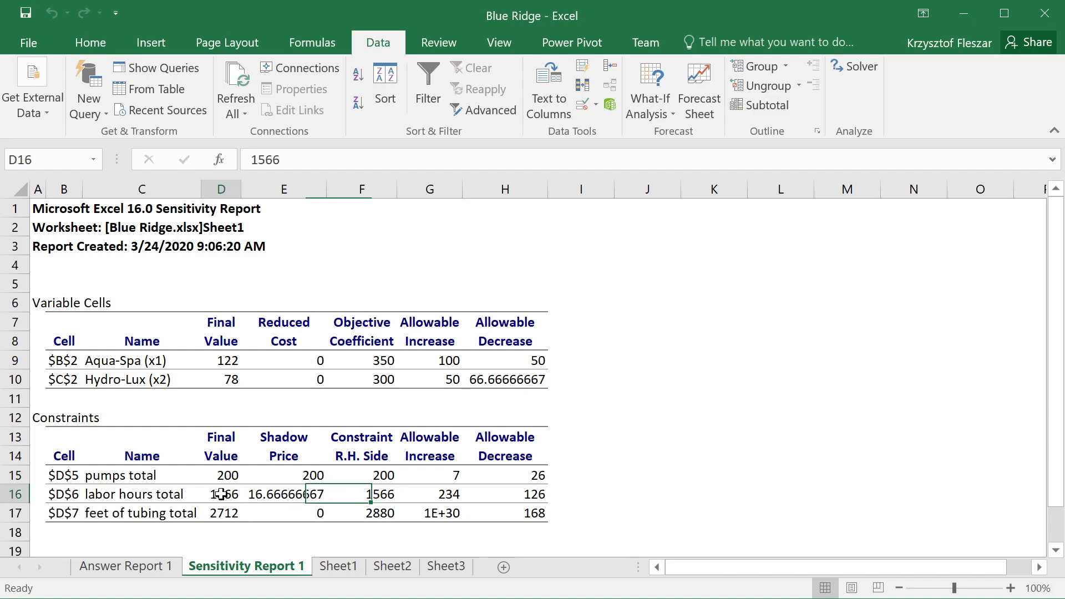
{"action": "left_click", "coordinate": [371, 494]}
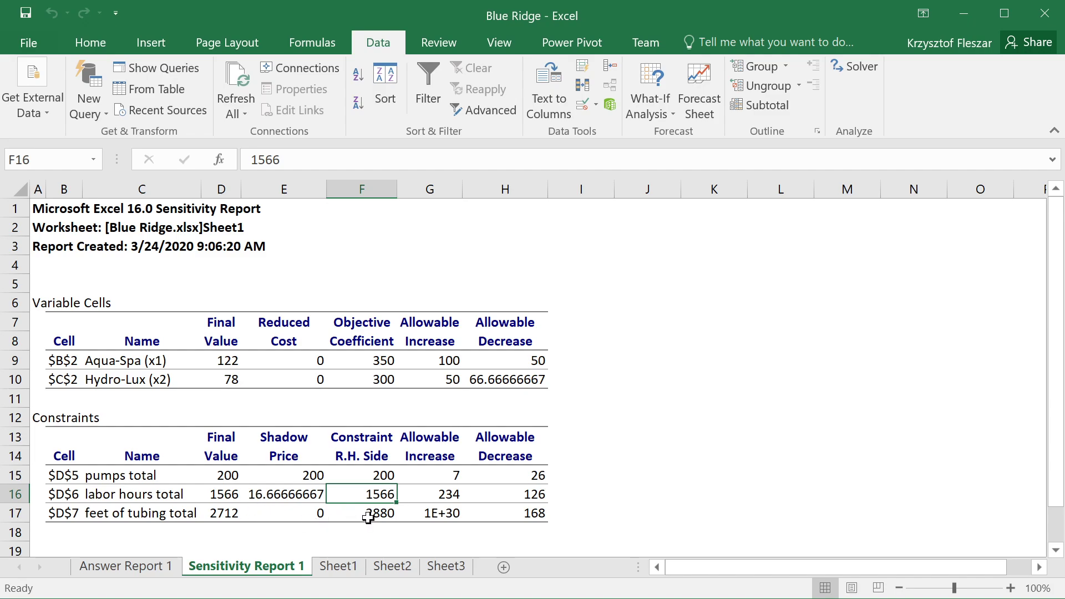
{"action": "left_click", "coordinate": [368, 516]}
{"action": "left_click", "coordinate": [219, 511]}
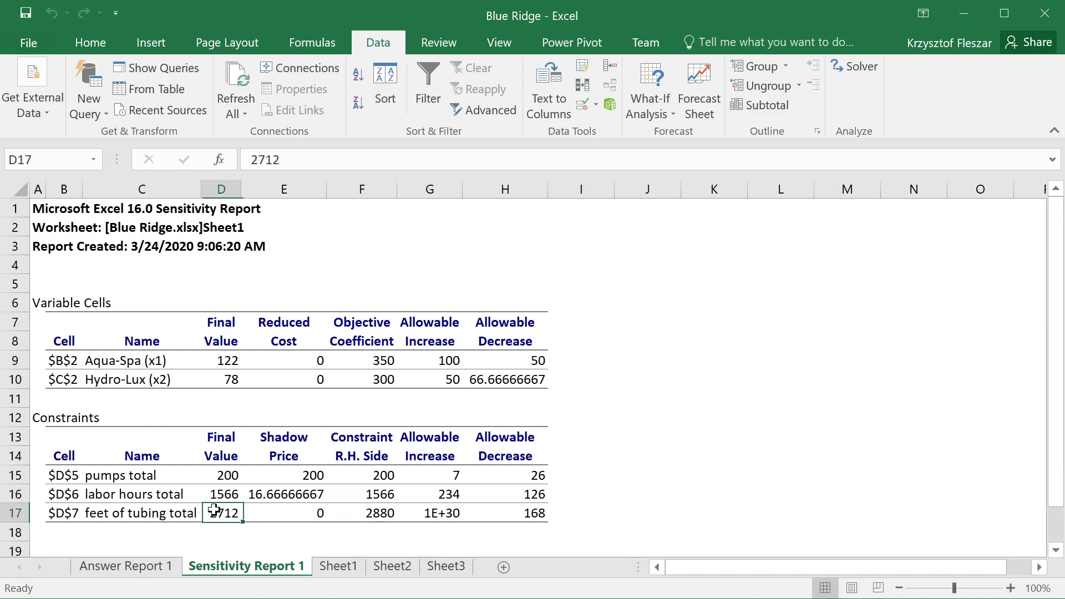
{"action": "left_click", "coordinate": [380, 511]}
{"action": "left_click_drag", "start_coordinate": [379, 438], "coordinate": [380, 511]}
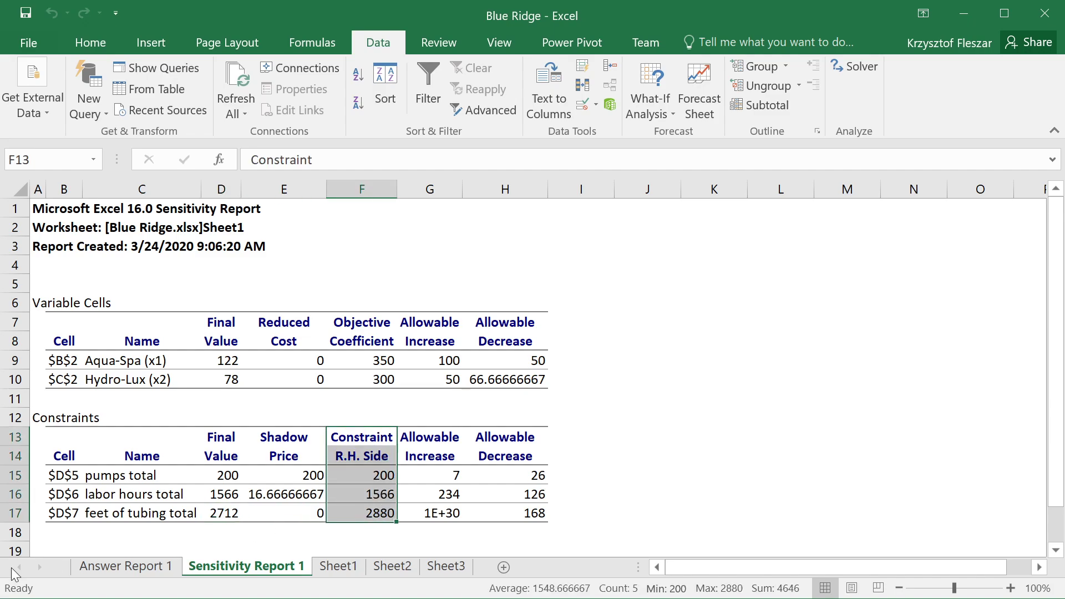
Step: Check the constraint slacks in Answer Report 1 against the R.H. Side and Final Value columns in Sensitivity Report 1
{"action": "left_click", "coordinate": [120, 567]}
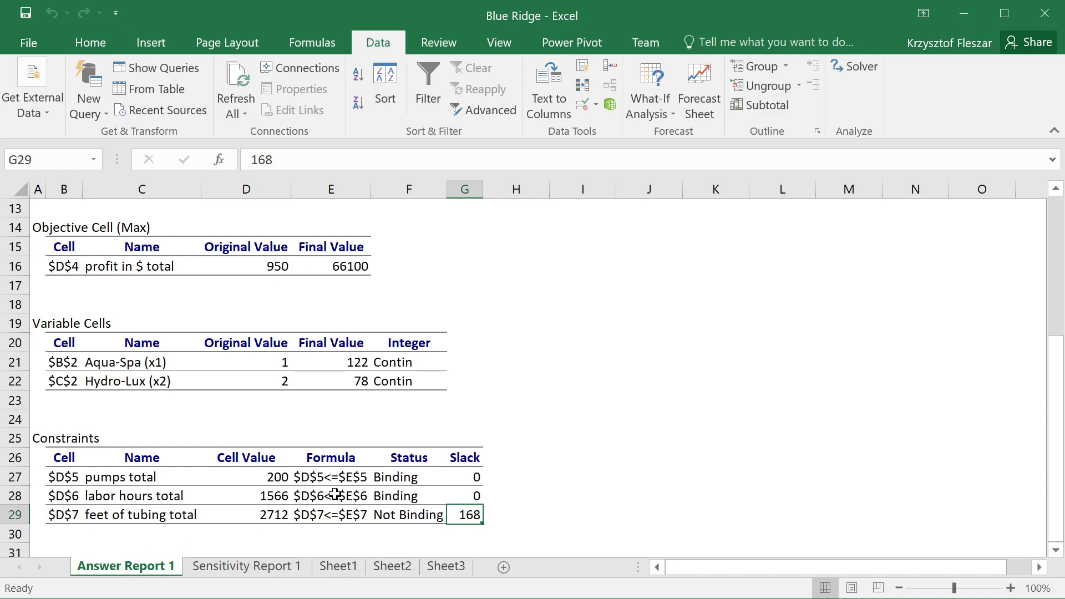
{"action": "left_click_drag", "start_coordinate": [456, 479], "coordinate": [466, 515]}
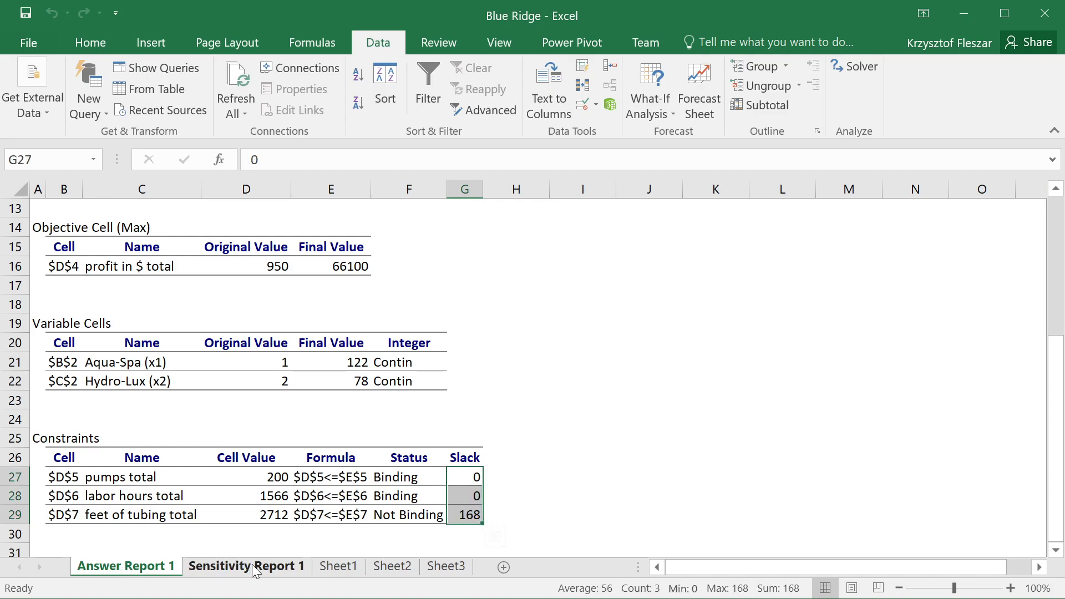
{"action": "left_click", "coordinate": [255, 566]}
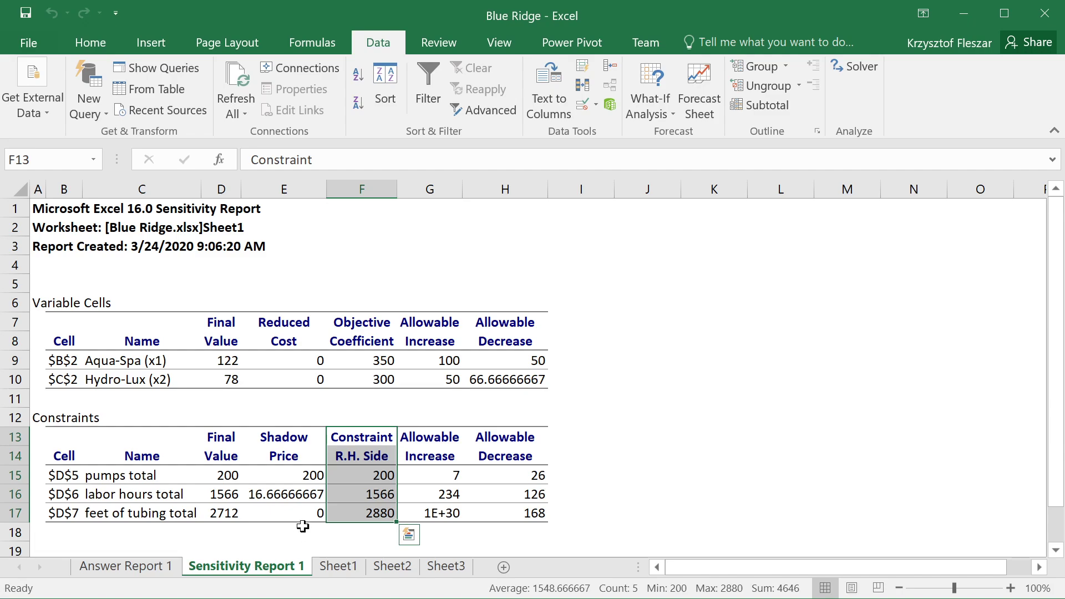
{"action": "left_click_drag", "start_coordinate": [368, 444], "coordinate": [368, 513]}
{"action": "left_click_drag", "start_coordinate": [215, 441], "coordinate": [222, 513]}
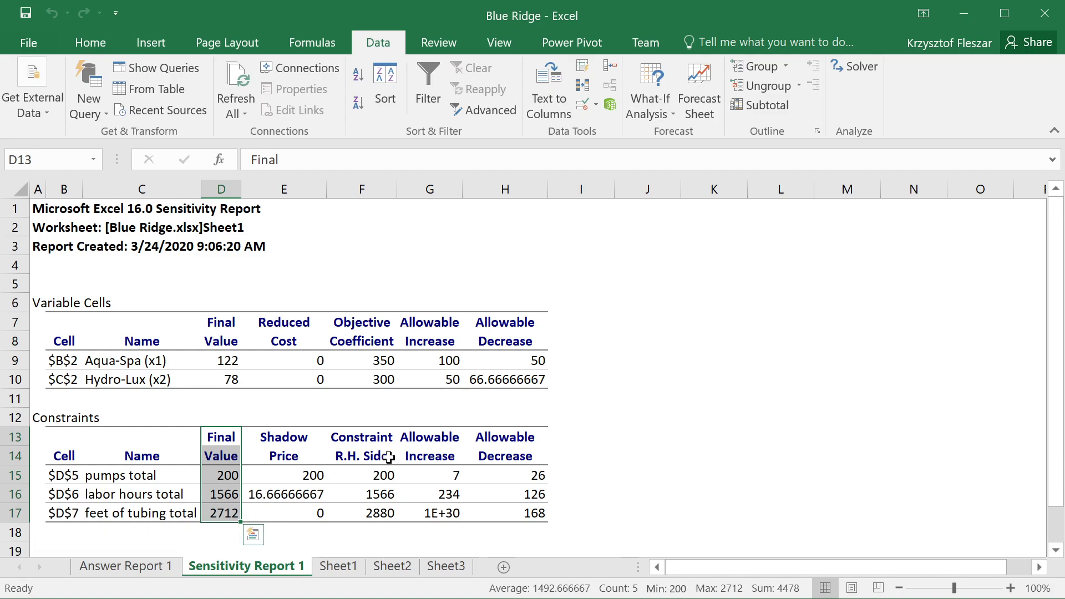
Step: Examine the Shadow Price column of the constraints together with their R.H. Side, Allowable Increase and Allowable Decrease ranges
{"action": "left_click_drag", "start_coordinate": [312, 438], "coordinate": [312, 510]}
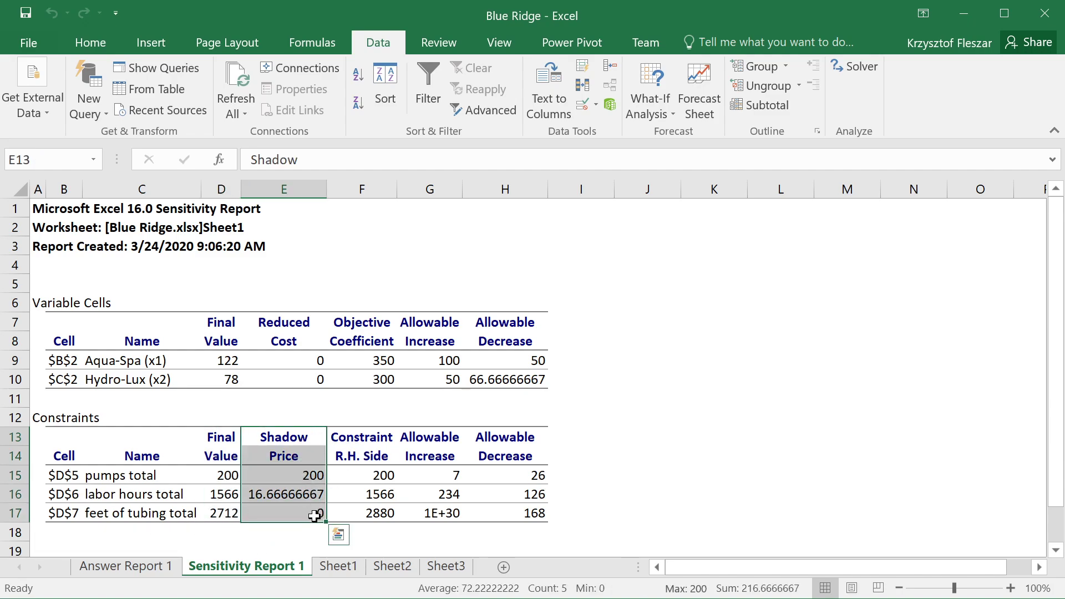
{"action": "left_click", "coordinate": [291, 452]}
{"action": "left_click_drag", "start_coordinate": [290, 442], "coordinate": [294, 513]}
{"action": "left_click_drag", "start_coordinate": [432, 434], "coordinate": [497, 511]}
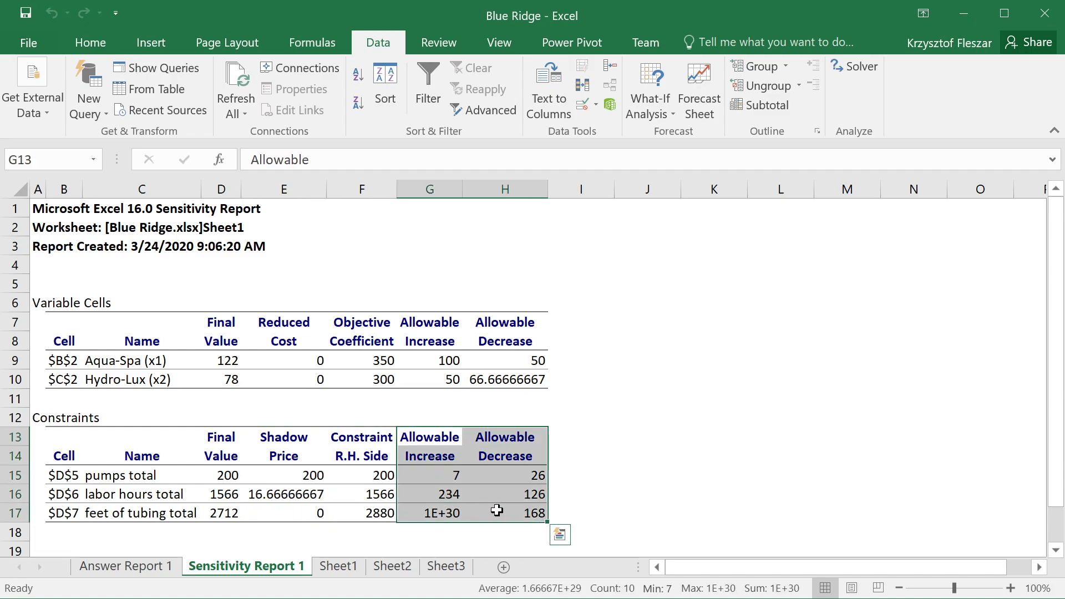
{"action": "left_click_drag", "start_coordinate": [339, 436], "coordinate": [542, 511]}
{"action": "left_click", "coordinate": [535, 438]}
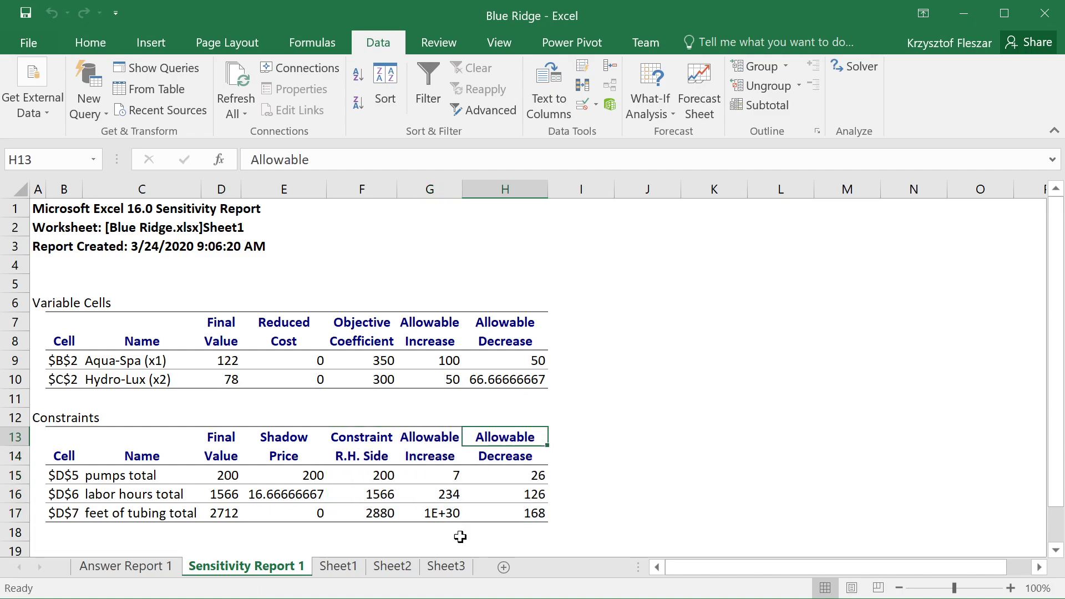